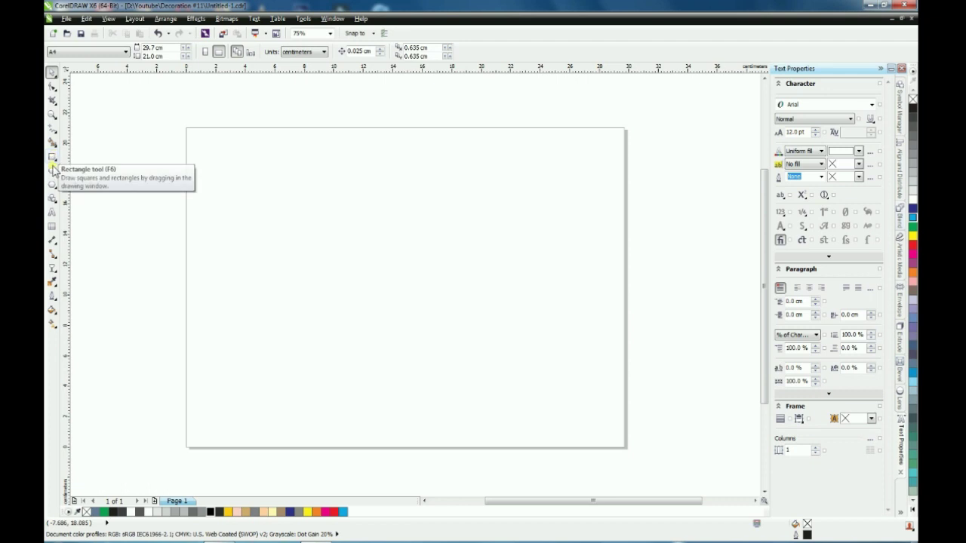
- Create a page-sized 29.7 × 21 cm rectangle and fill it black as the background
double_click(52, 156)
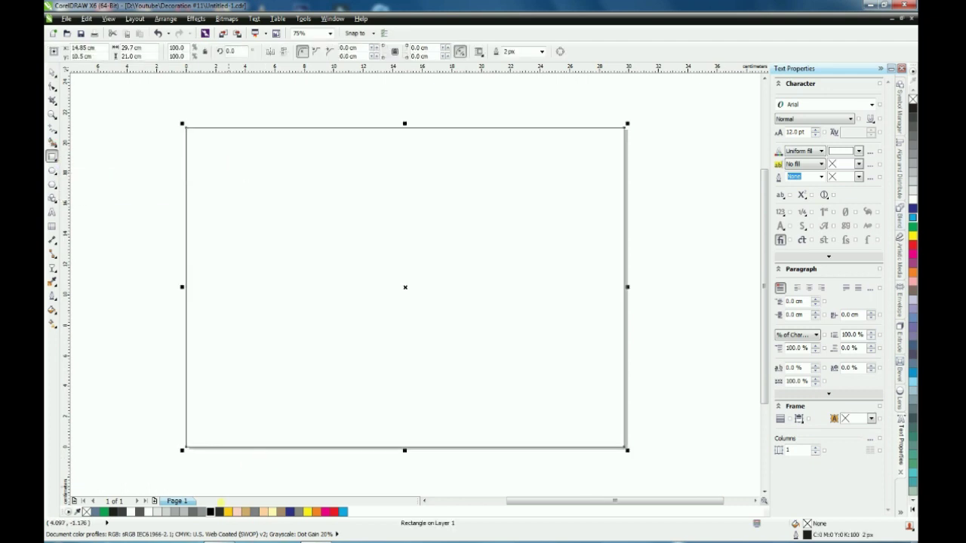
left_click(211, 512)
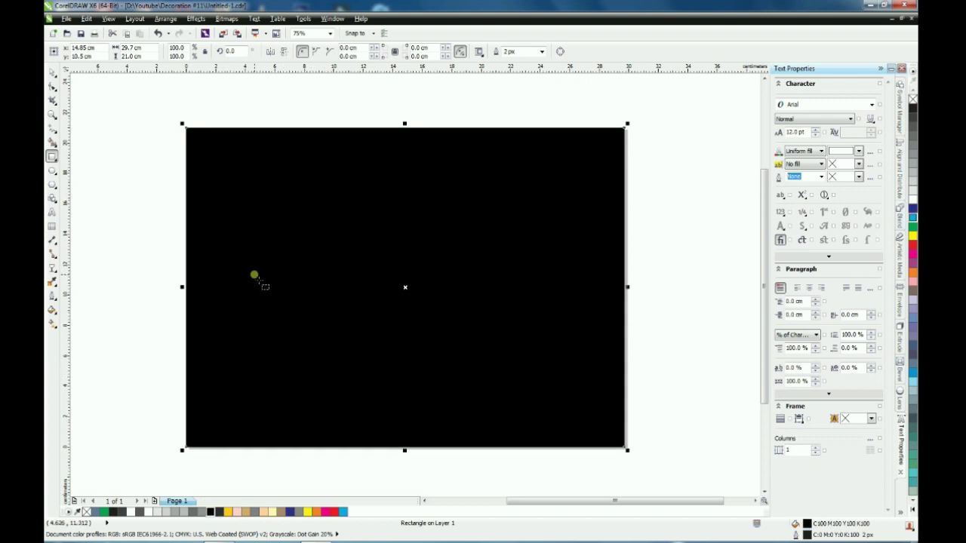
left_click(51, 73)
left_click(151, 171)
left_click(261, 192)
left_click(143, 181)
- Draw a flat ellipse about 7.6 × 1.8 cm in the upper part of the background and fill it white
left_click(52, 170)
left_click_drag(256, 203, 373, 228)
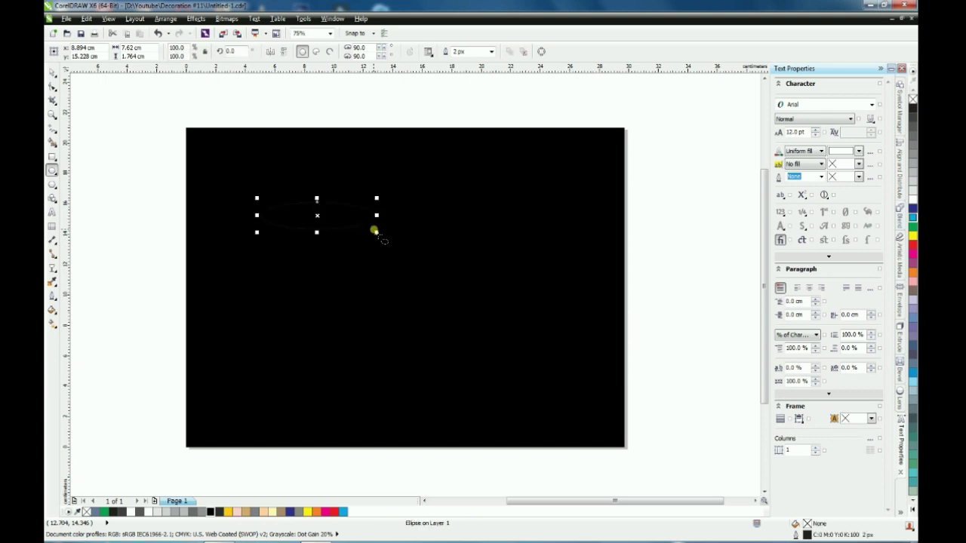
right_click(127, 512)
left_click(127, 513)
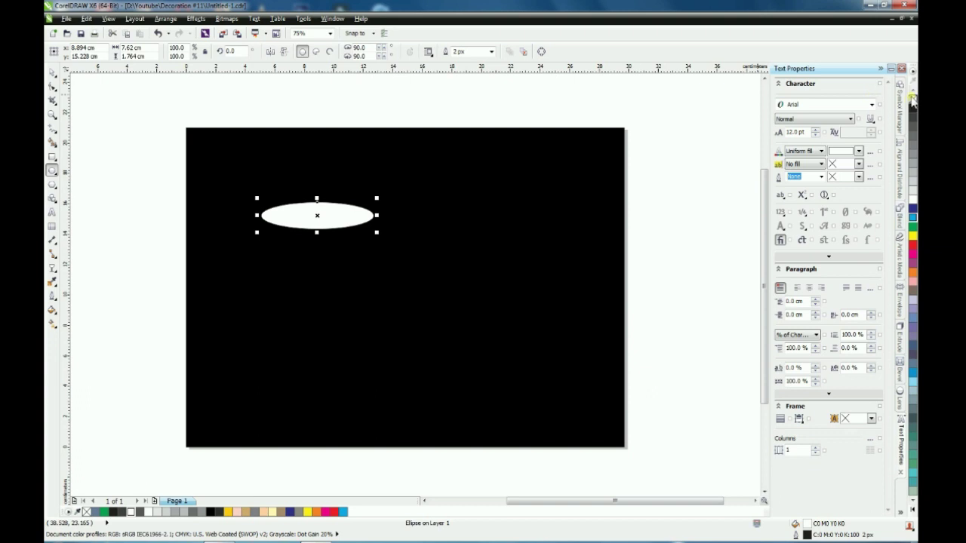
- Align the white ellipse and the black background horizontally by their centers
left_click(52, 72)
left_click(352, 238)
left_click(346, 224)
left_click(489, 240, "shift")
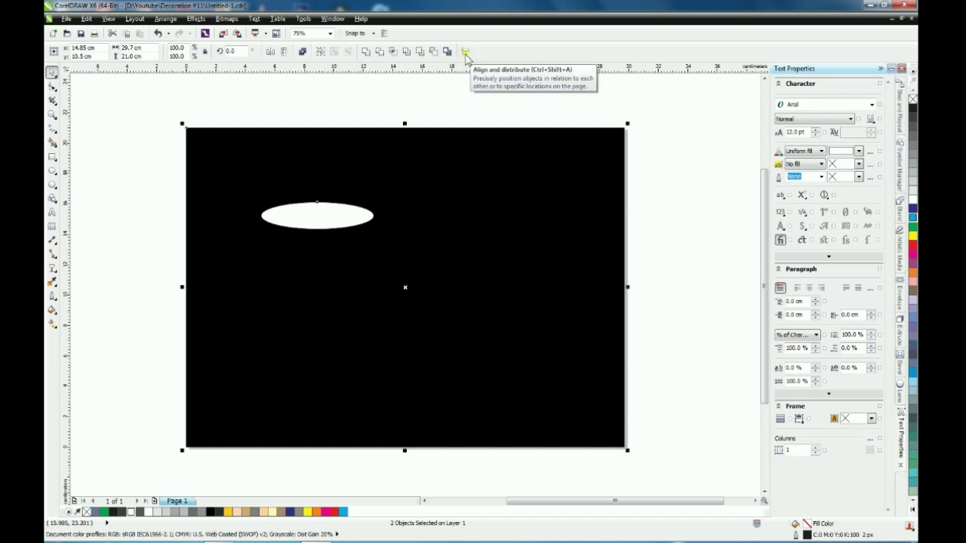
left_click(466, 51)
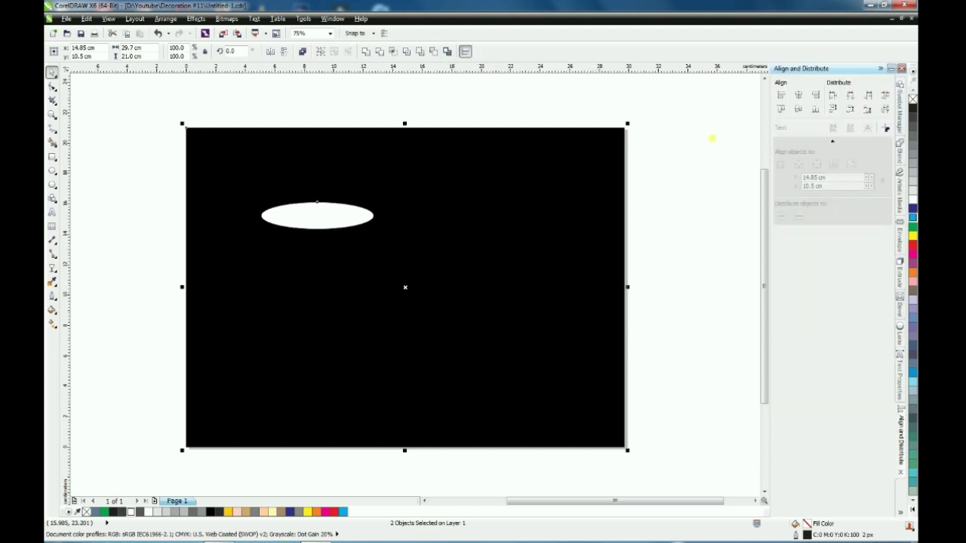
left_click(797, 95)
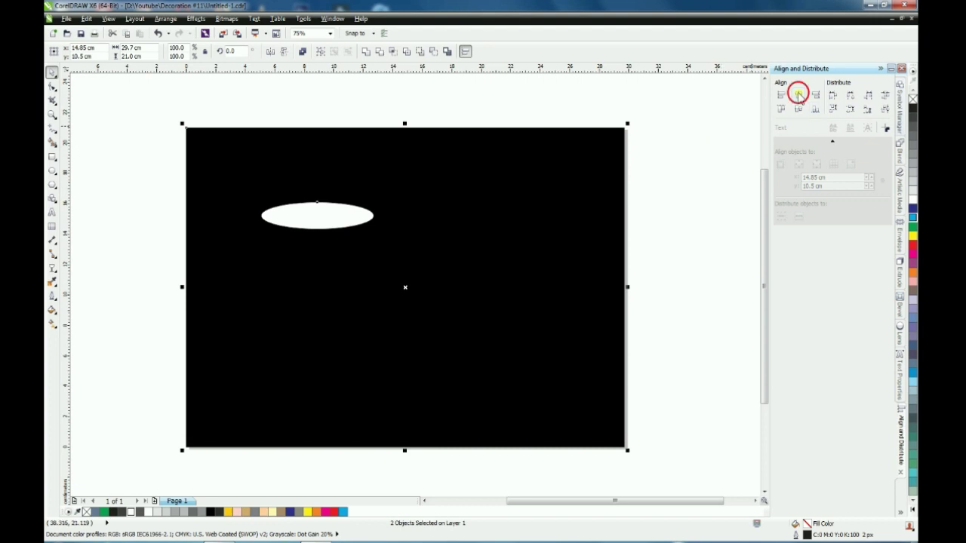
- Move the white ellipse up near the page's upper edge and flatten it slightly
left_click(658, 154)
left_click(414, 220)
left_click_drag(413, 218, 408, 169)
left_click(675, 193)
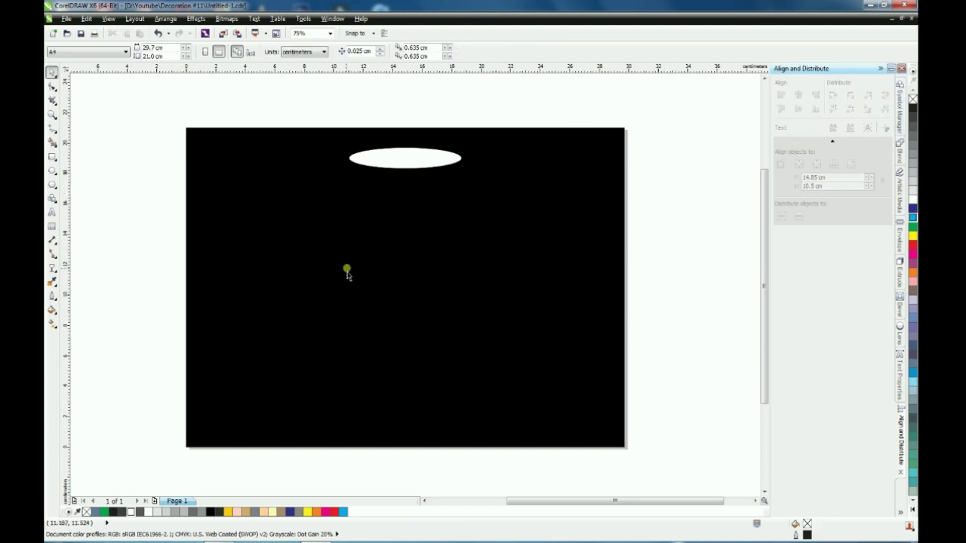
- Draw a rectangle about 3.5 × 5.8 cm hanging from the ellipse, with white fill and no outline
left_click(52, 157)
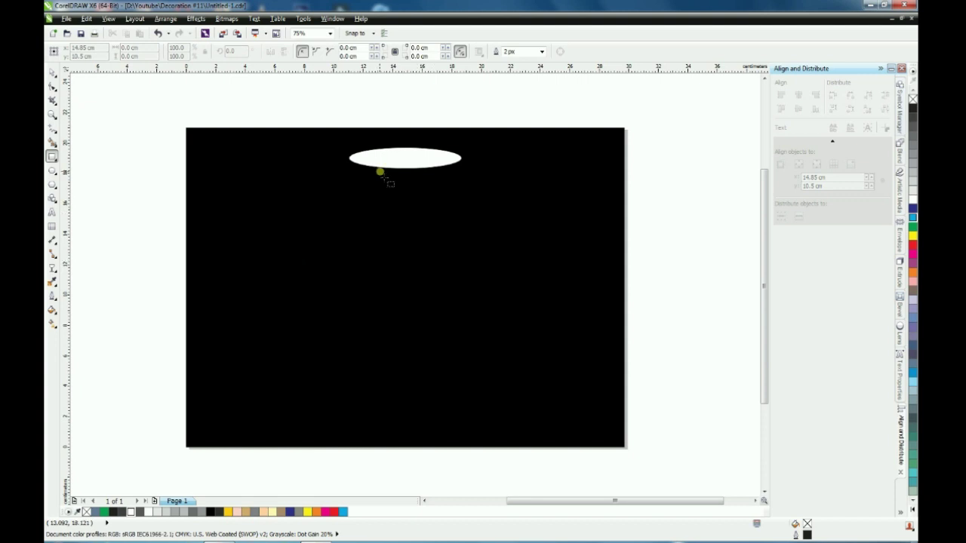
left_click_drag(377, 160, 428, 247)
left_click(131, 512)
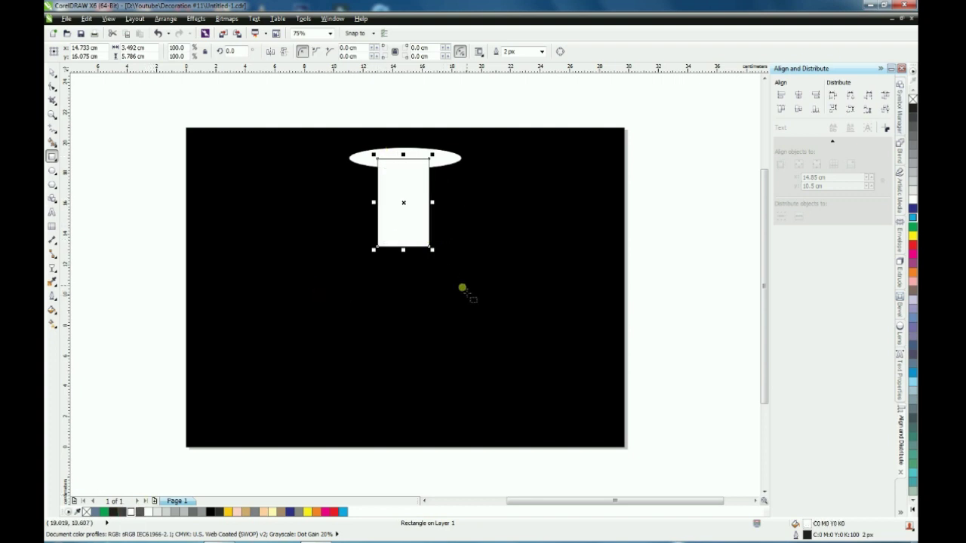
right_click(912, 98)
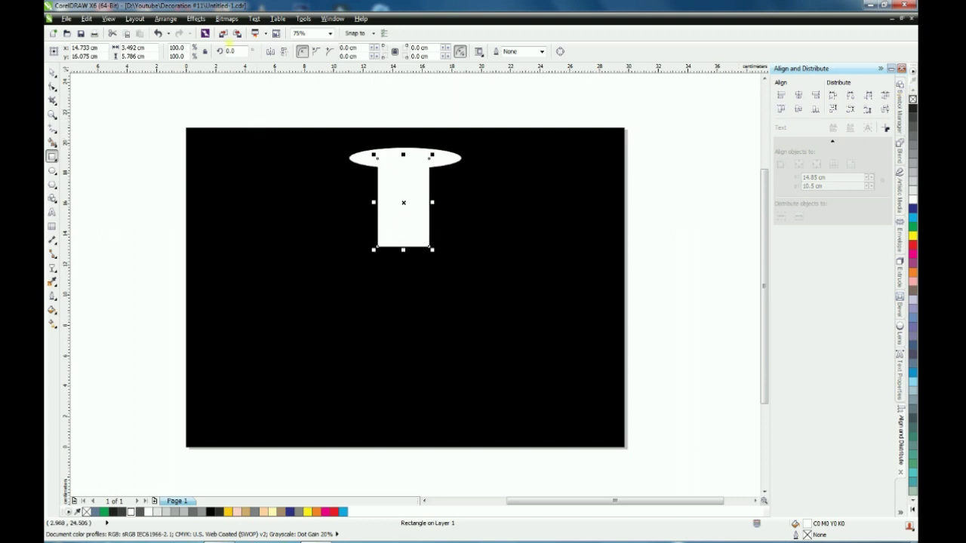
- Convert the white rectangle to a 96 dpi CMYK Color (32-bit) bitmap with anti-aliasing and a transparent background
left_click(227, 18)
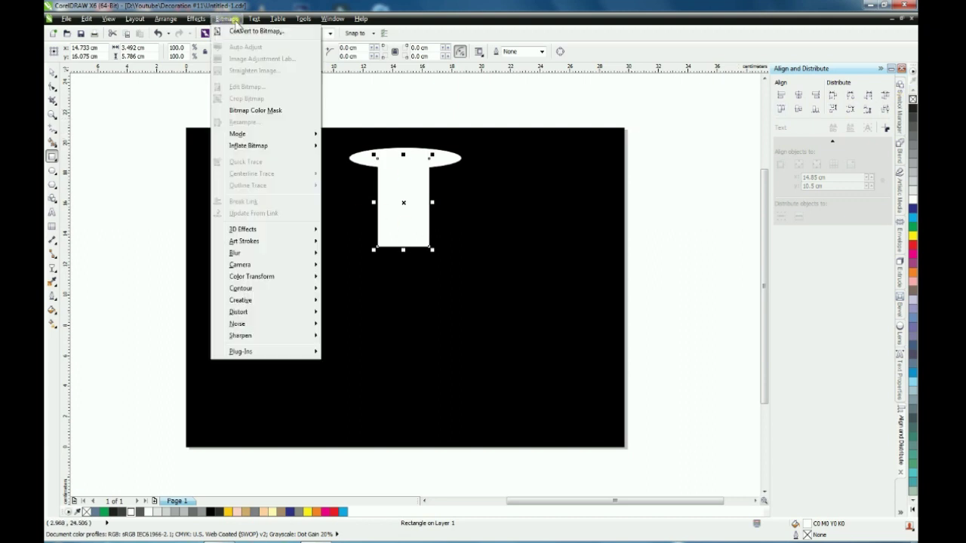
left_click(300, 34)
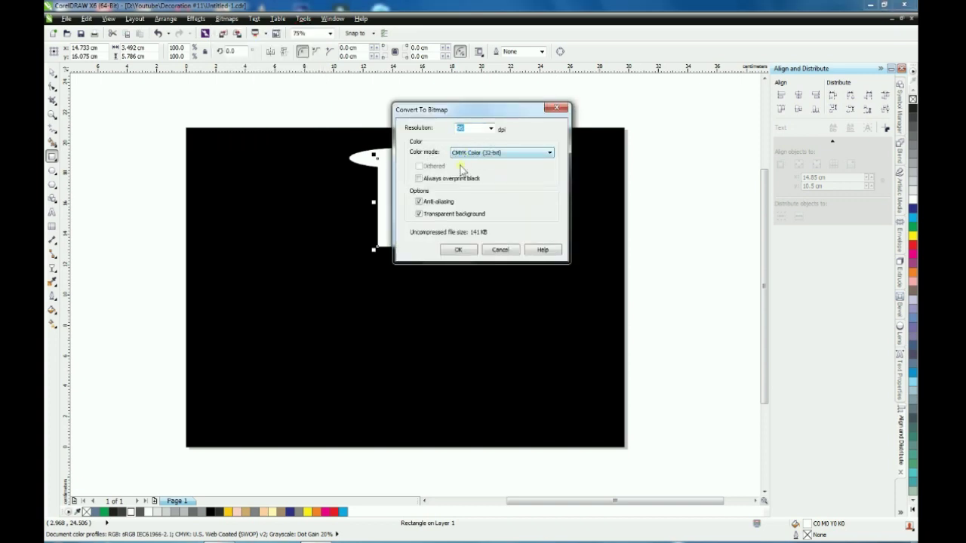
left_click(458, 249)
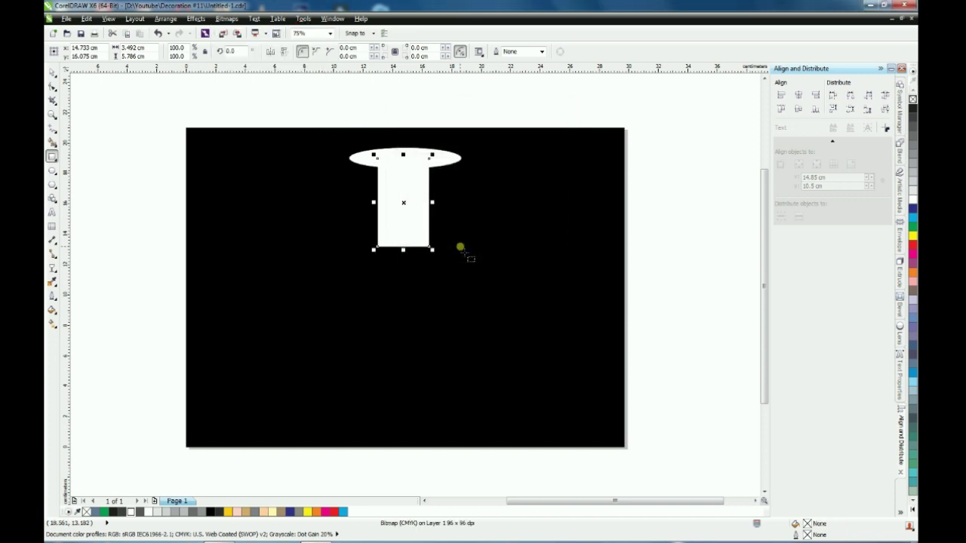
- Apply a Gaussian Blur to the white rectangle bitmap, previewing radii and settling just below 32 pixels
left_click(224, 21)
mouse_move(252, 257)
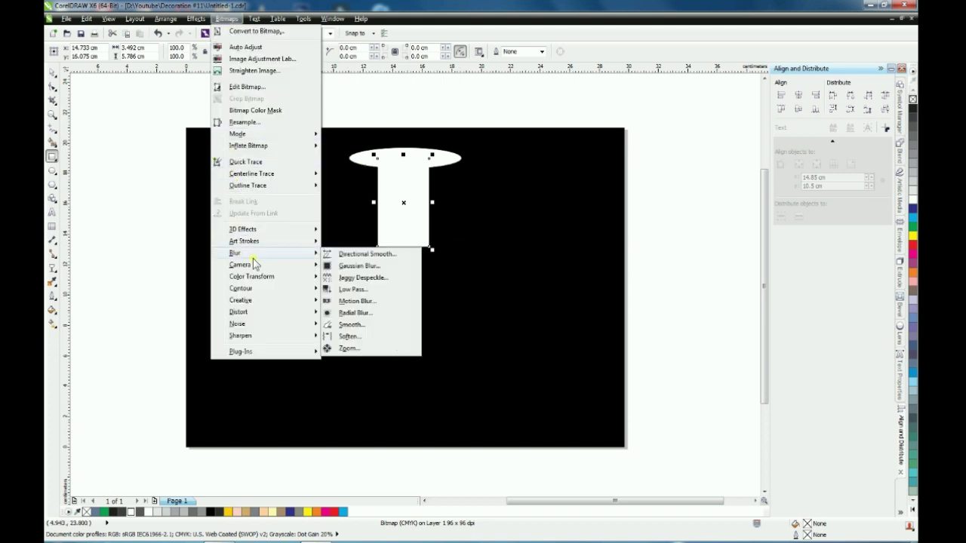
left_click(403, 268)
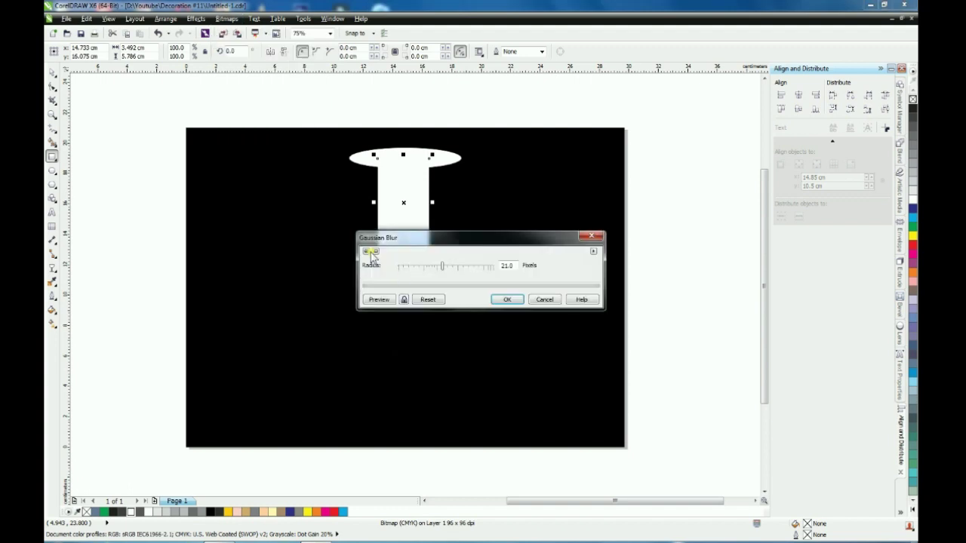
left_click_drag(444, 237, 577, 251)
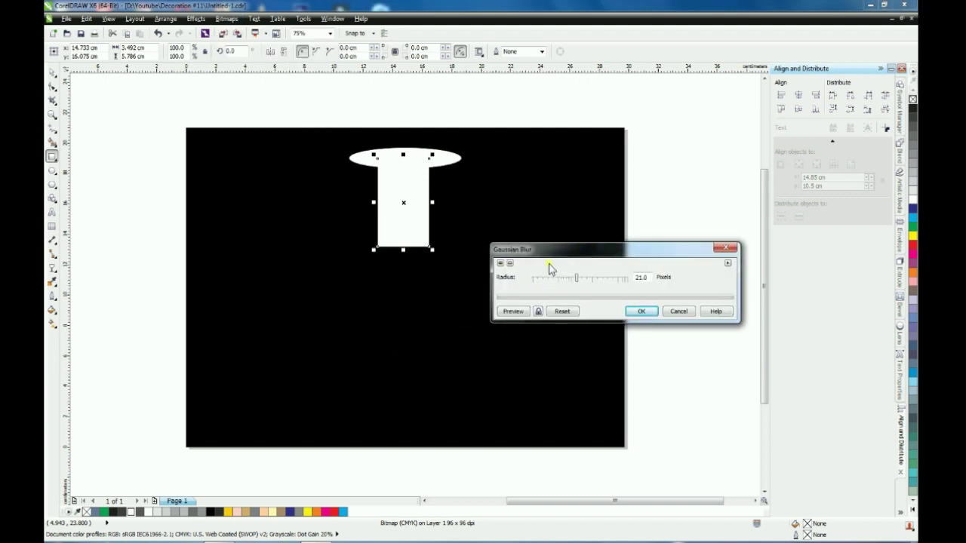
left_click(514, 313)
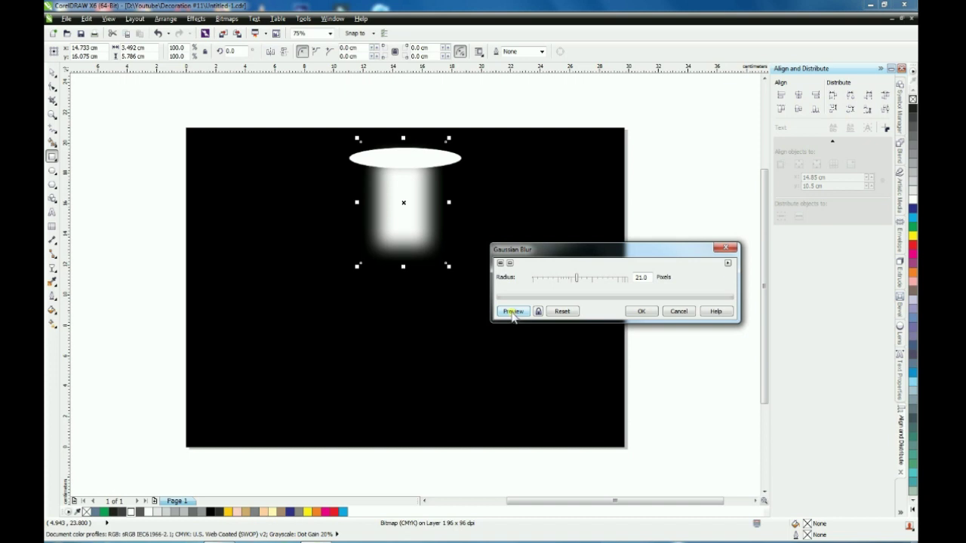
left_click(583, 279)
left_click(515, 311)
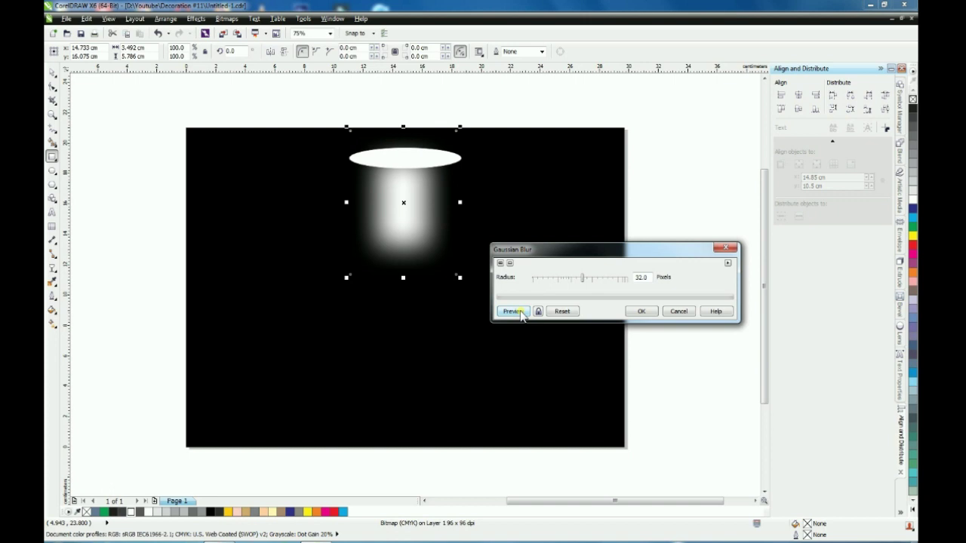
left_click(583, 279)
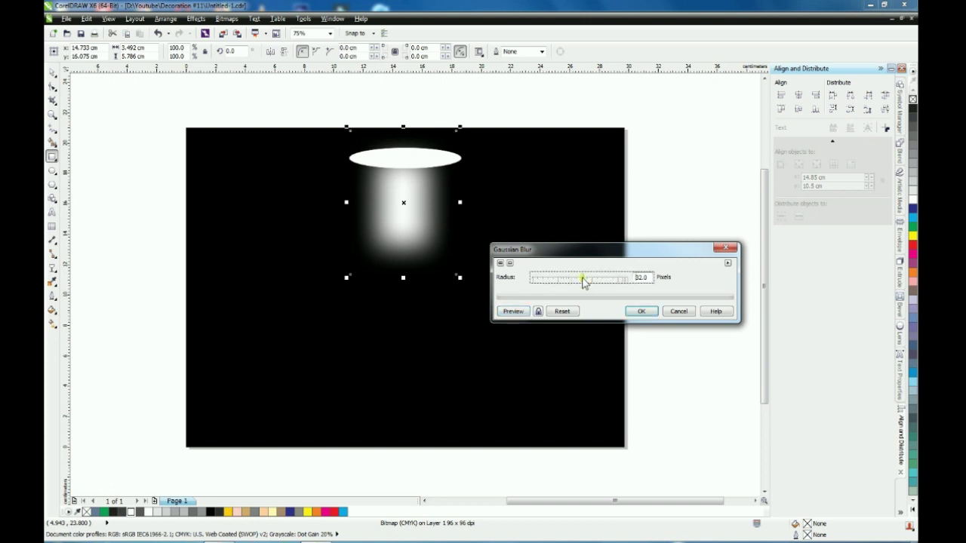
left_click(513, 311)
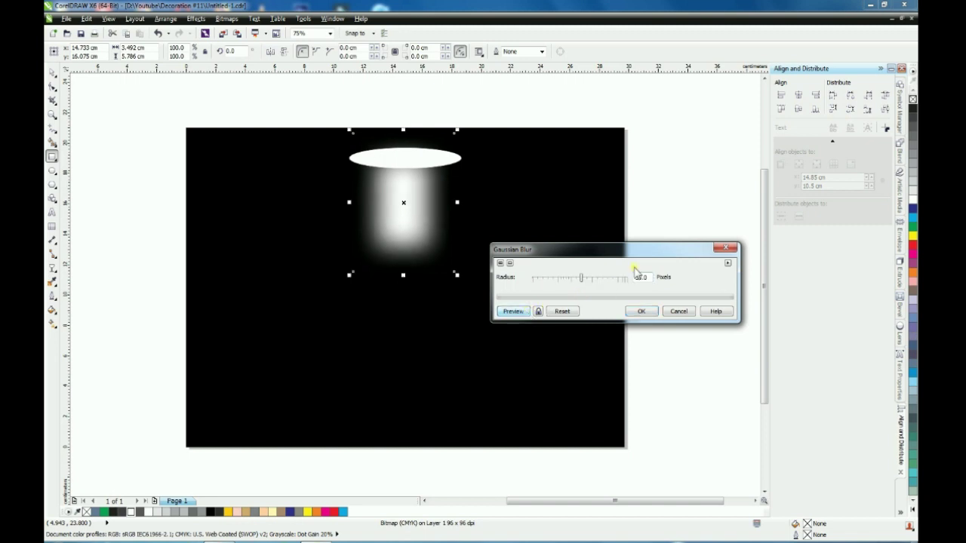
left_click(642, 311)
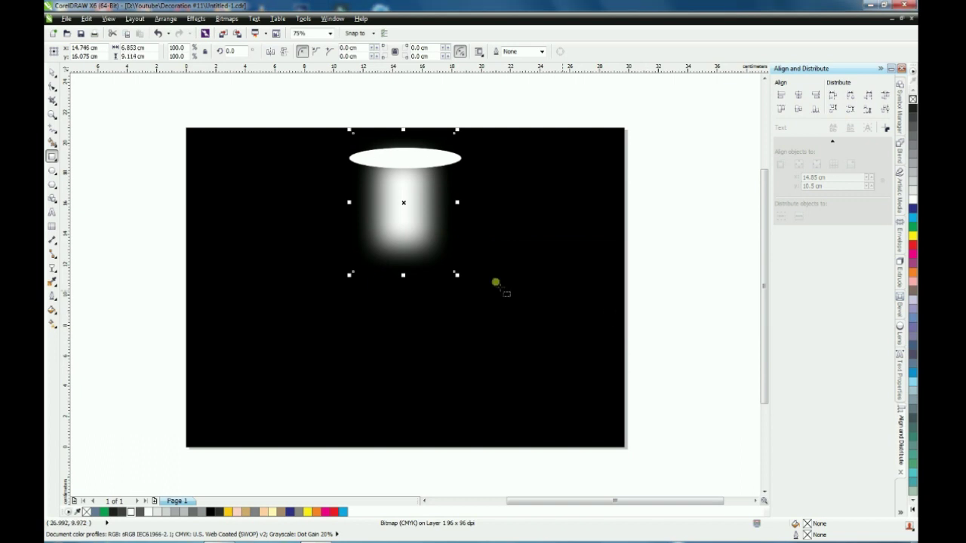
left_click(51, 73)
left_click(162, 167)
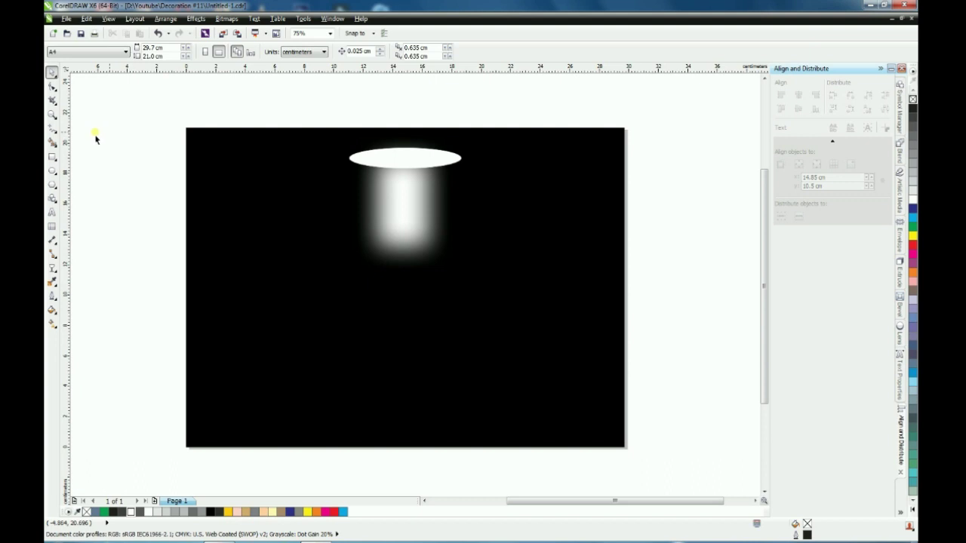
- Draw a cutting rectangle about 11.9 cm wide over the ellipse and raise its lower edge inside the ellipse, making it about 3.9 cm high
left_click(51, 156)
left_click_drag(299, 104, 388, 154)
left_click_drag(448, 163, 474, 169)
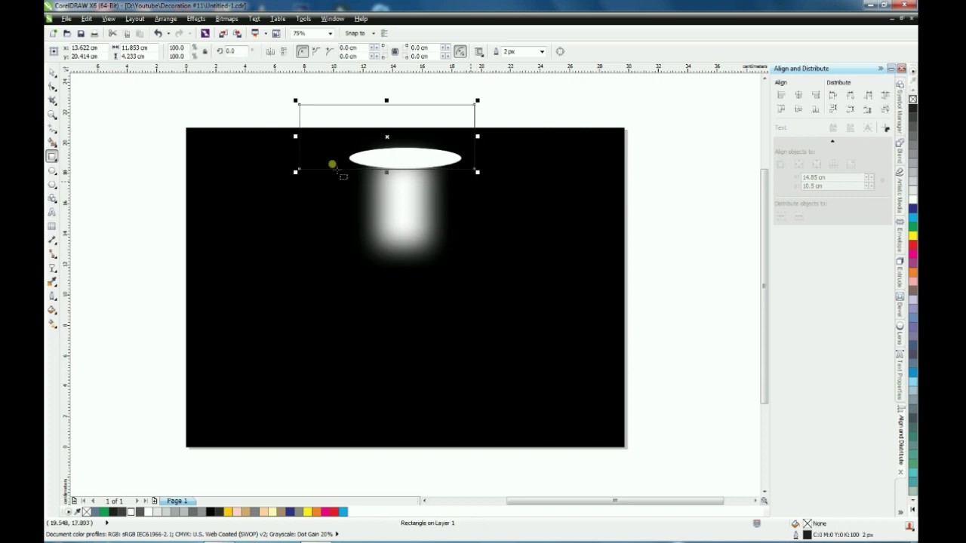
left_click(52, 73)
scroll(400, 173, "up", 1)
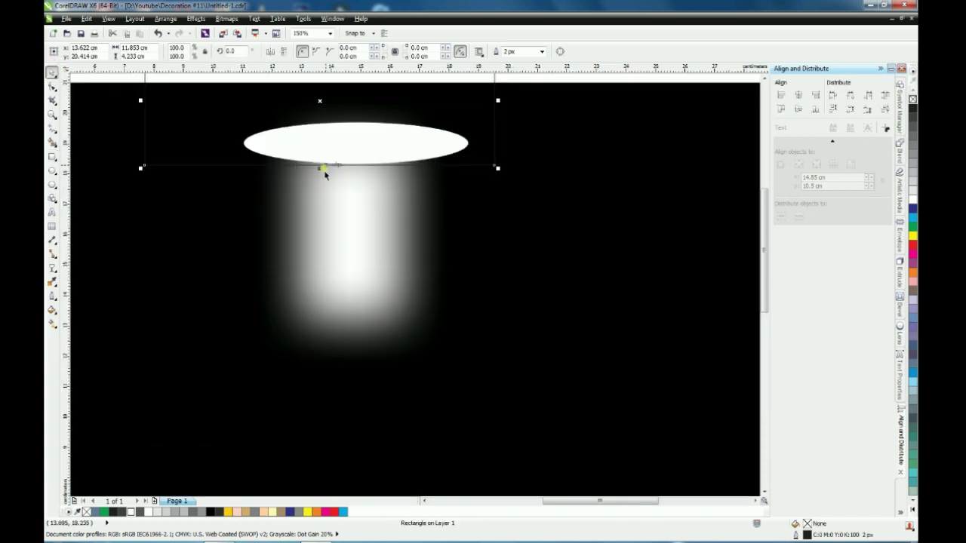
left_click_drag(320, 168, 320, 156)
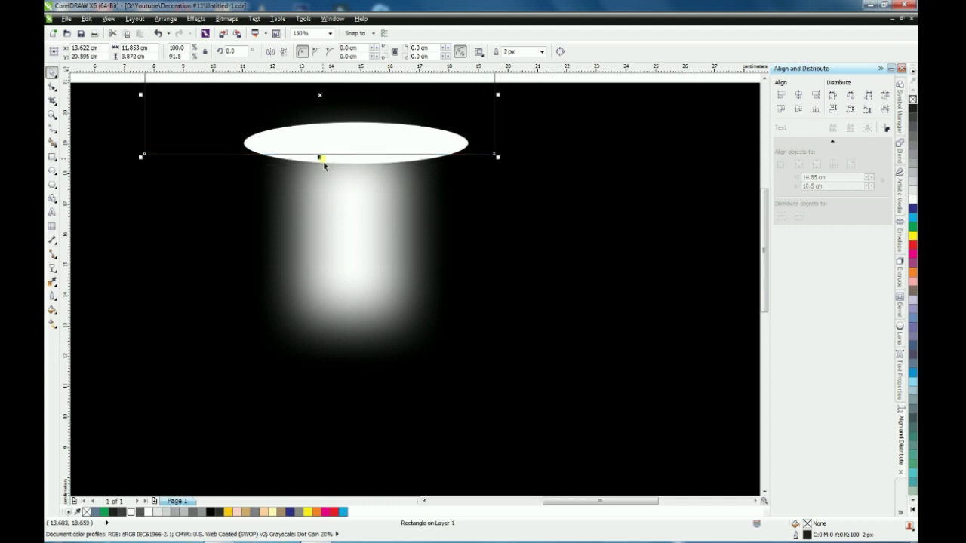
- Cut off the upper part of the blurred bitmap with the cutting rectangle using Back Minus Front
left_click(361, 240, "shift")
scroll(362, 241, "down", 5)
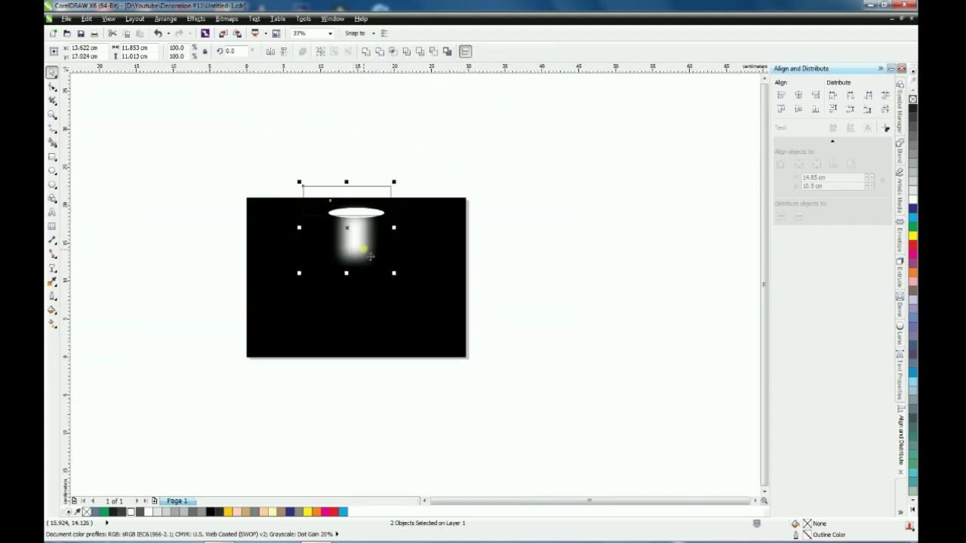
left_click(434, 52)
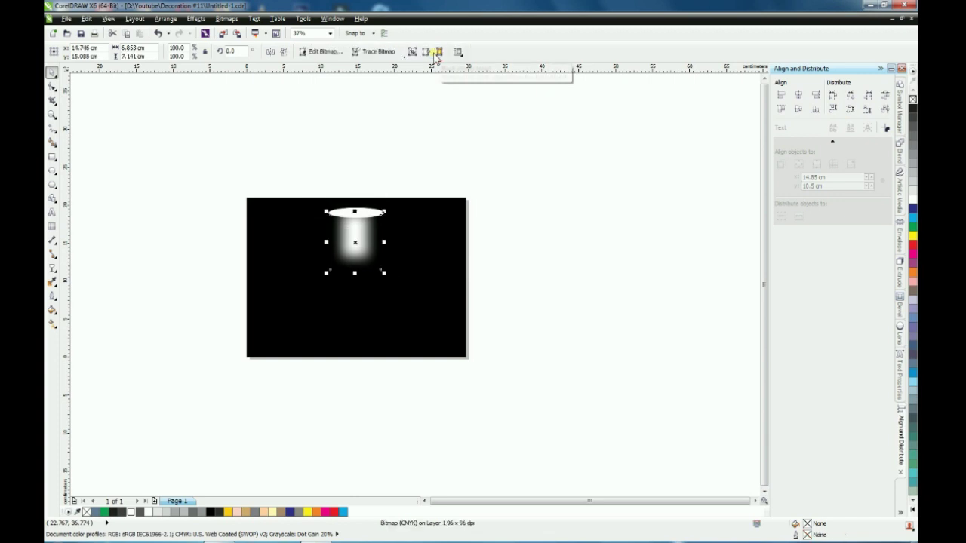
left_click(133, 141)
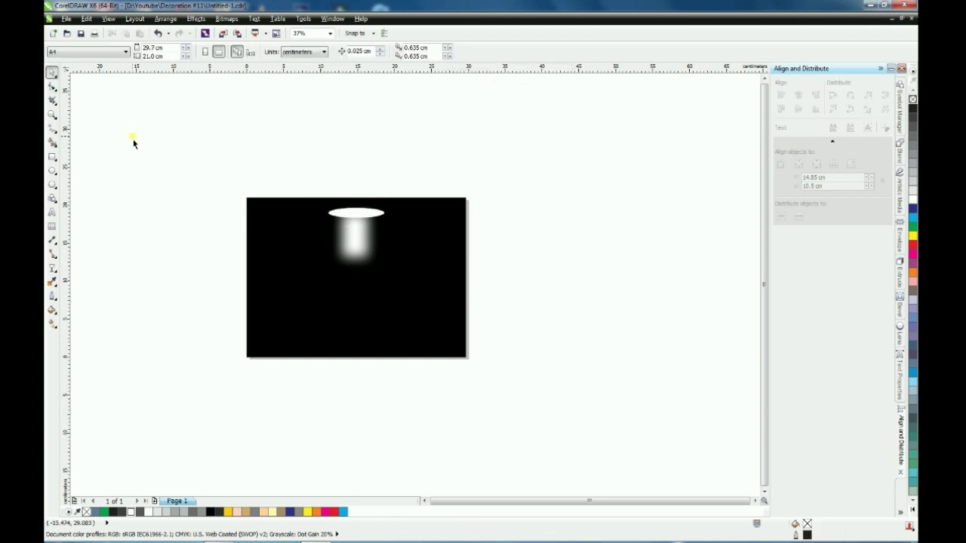
- Try lowering the blurred bitmap's upper edge to the ellipse's lower rim, and undo the resize
key("shift+F4")
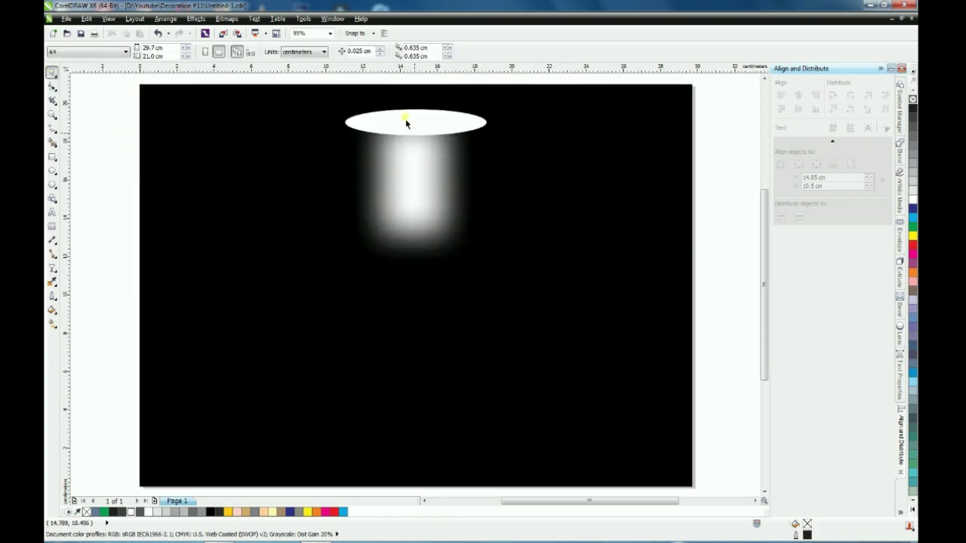
left_click(406, 166)
left_click_drag(413, 126, 413, 132)
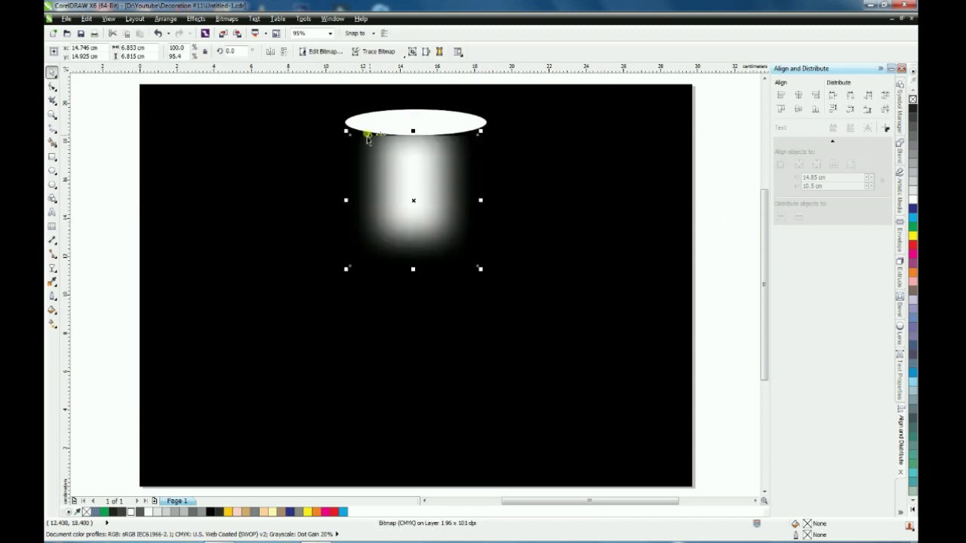
scroll(378, 136, "up", 4)
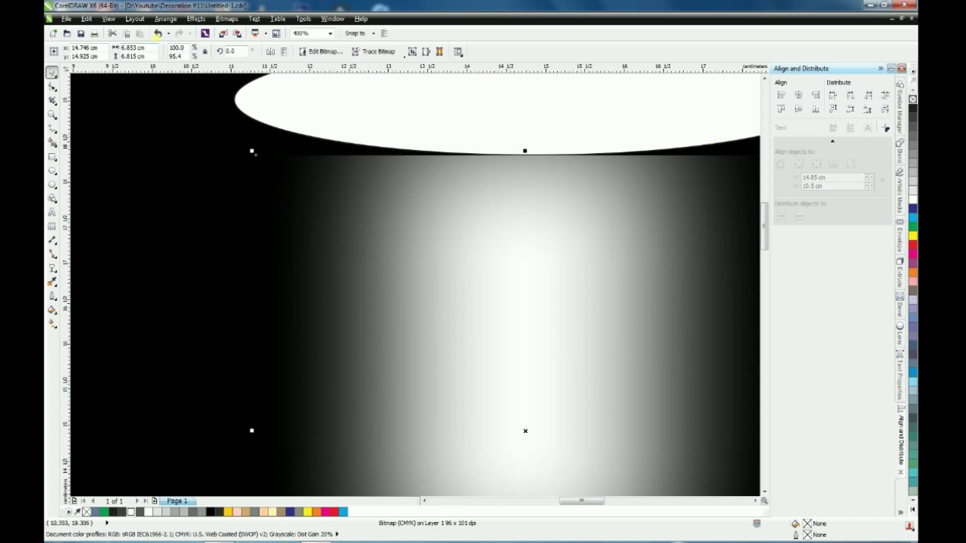
left_click(158, 35)
key("F4")
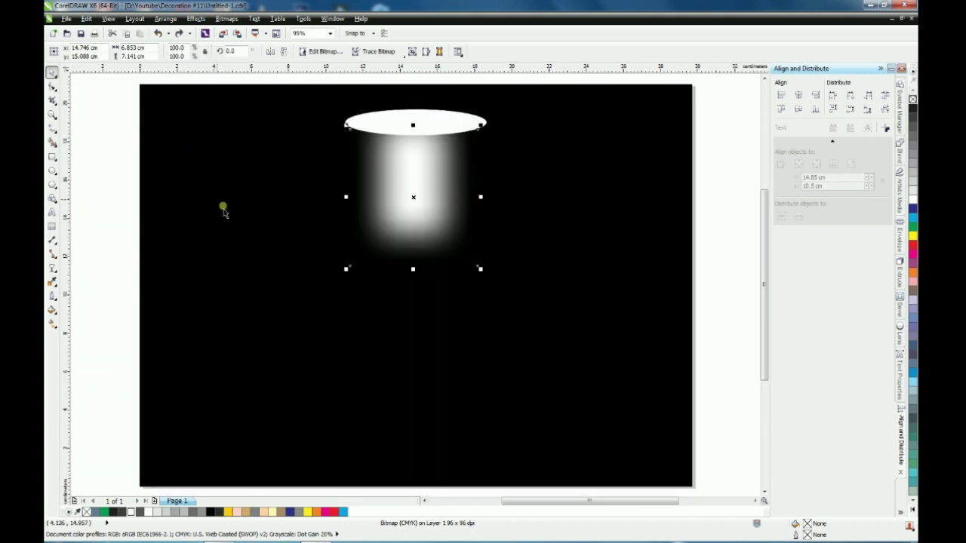
left_click(98, 191)
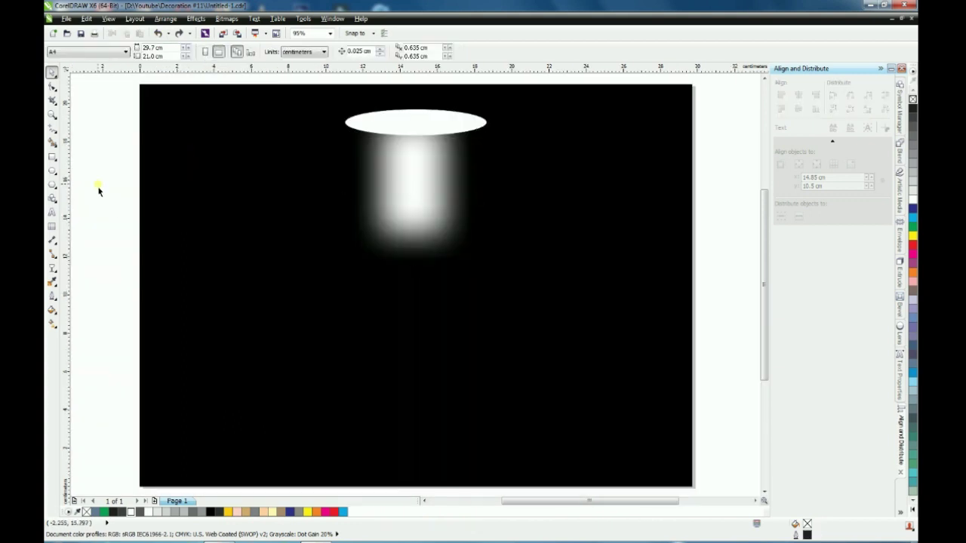
- Draw a rectangle about 6.4 cm wide and 9.2 cm high down from the ellipse's lower part and fill it white
left_click(52, 156)
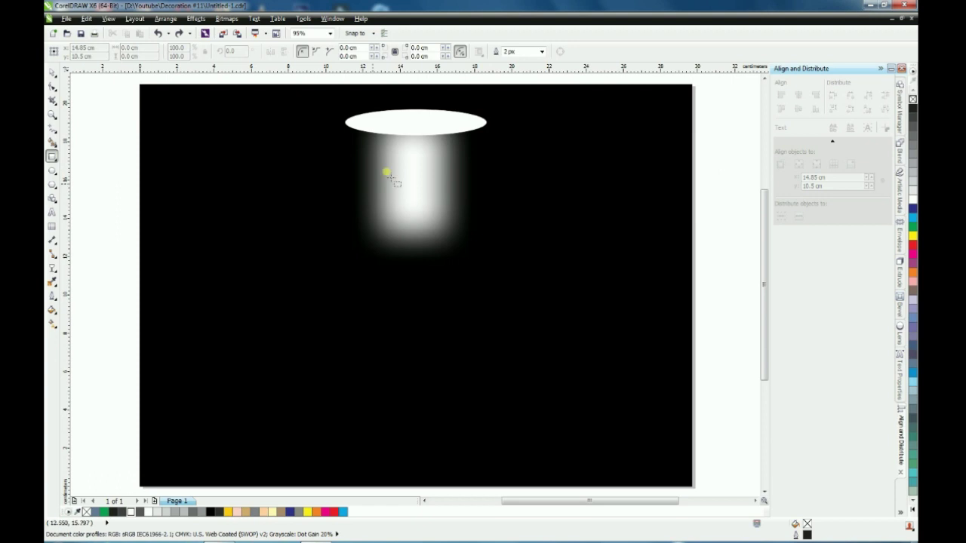
left_click_drag(356, 131, 474, 306)
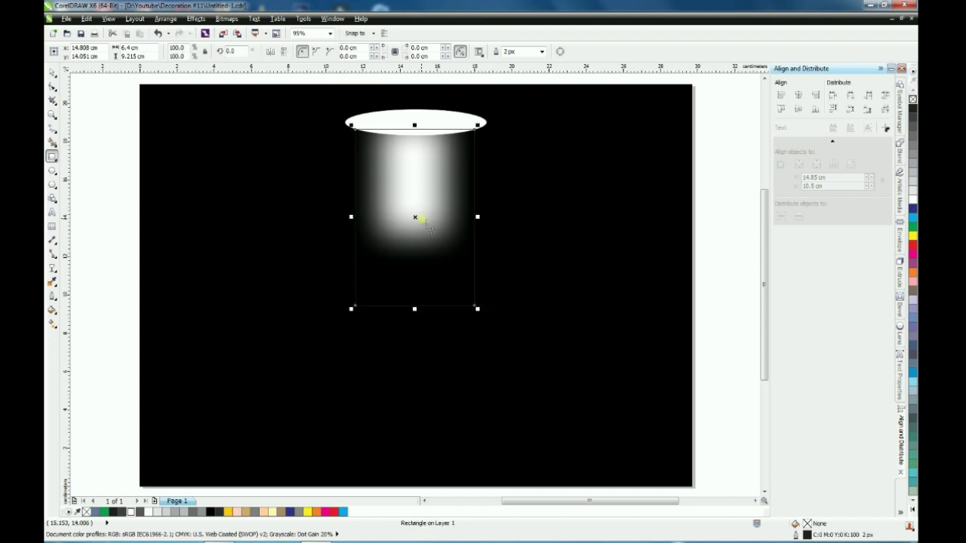
scroll(420, 219, "down", 3)
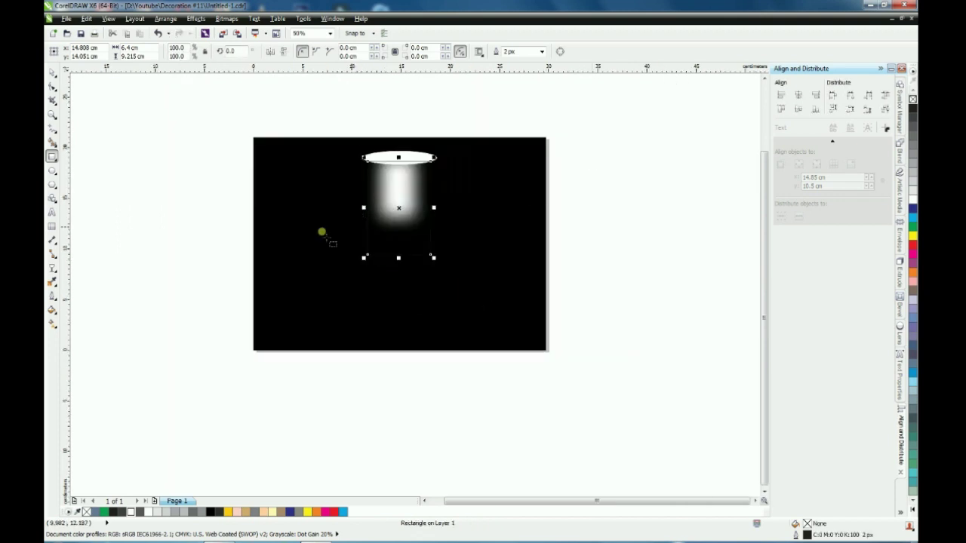
left_click(131, 512)
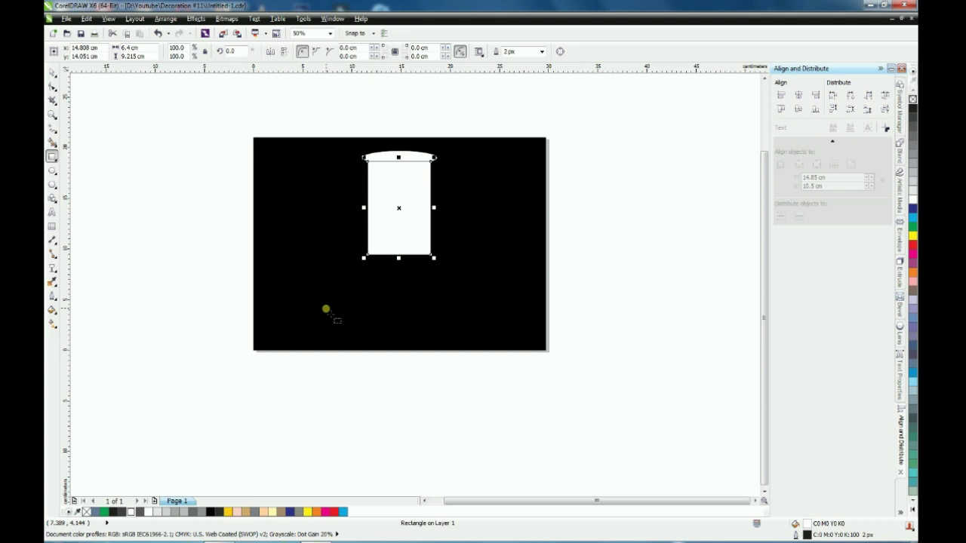
- Stretch the white rectangle's lower edge downward, making it about 10.5 cm high
left_click(53, 72)
scroll(422, 288, "up", 2)
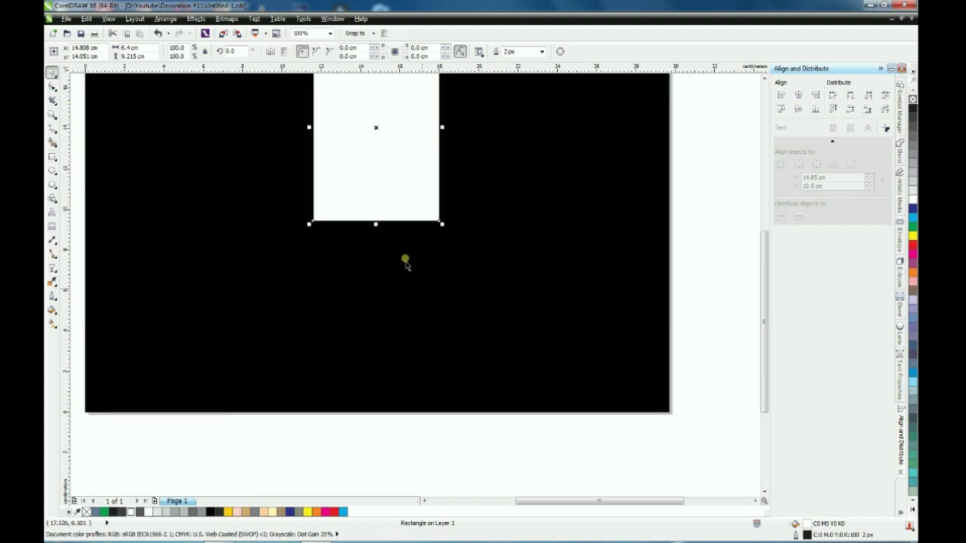
left_click(376, 223)
left_click_drag(376, 223, 375, 251)
scroll(381, 256, "down", 2)
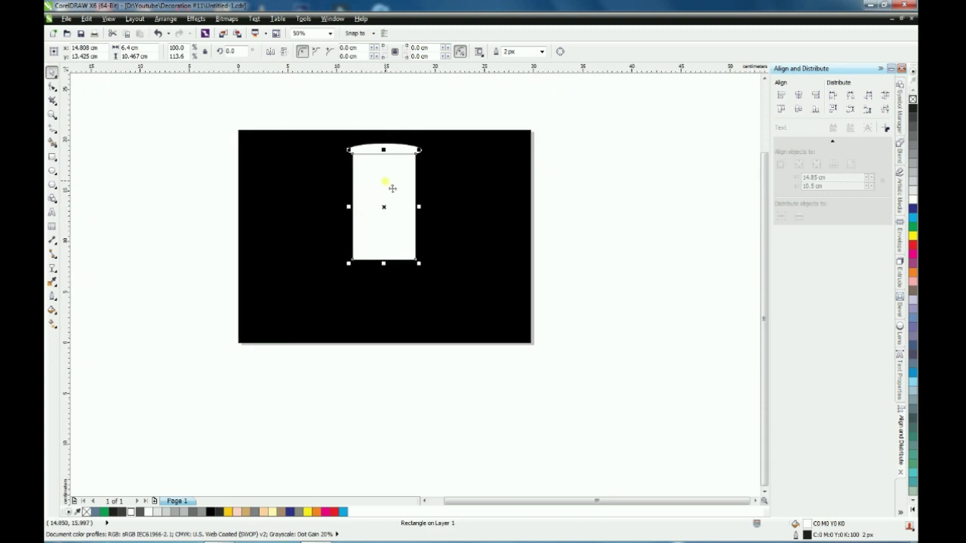
scroll(387, 188, "up", 2)
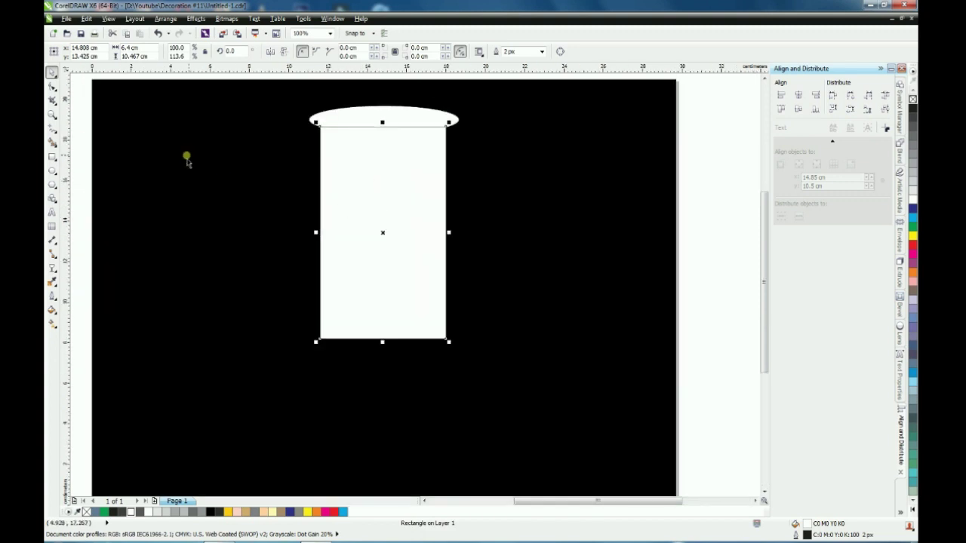
- Convert the white rectangle to curves and spread its lower corners outward into a trapezoid about 8 cm wide at the base
right_click(357, 171)
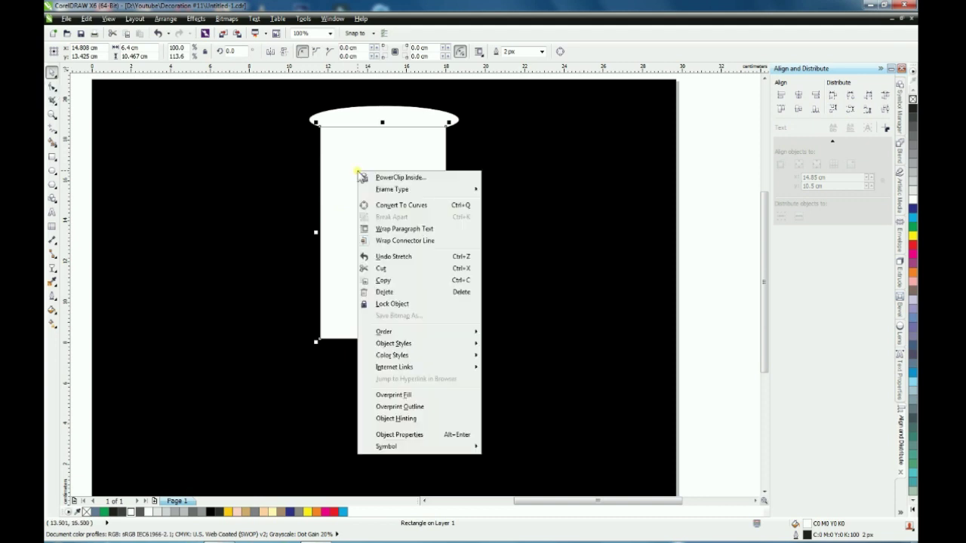
left_click(430, 204)
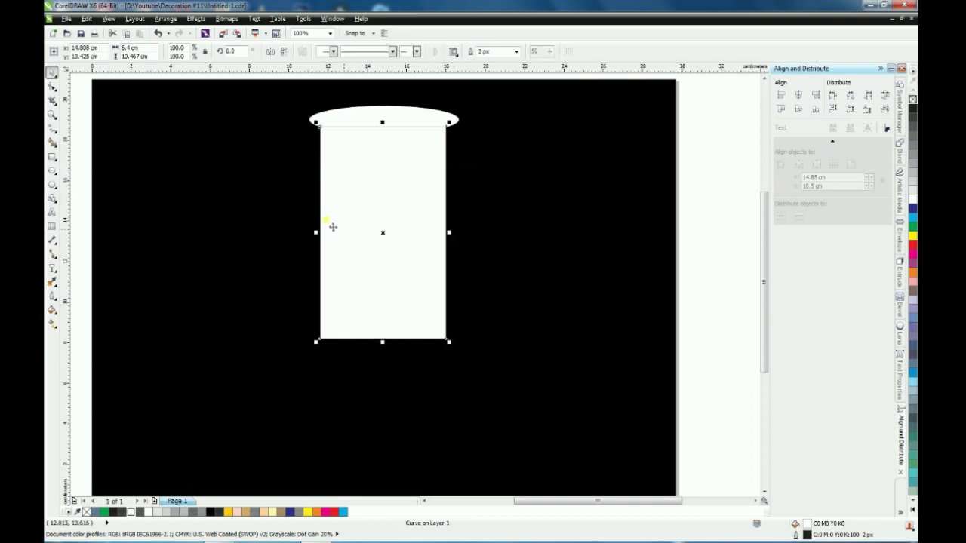
left_click(52, 86)
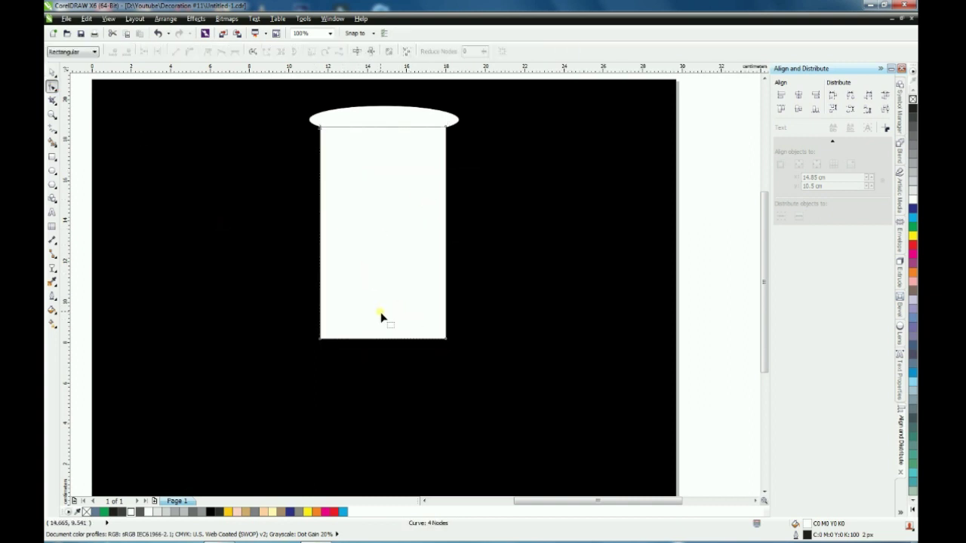
left_click_drag(447, 342, 463, 342)
left_click_drag(320, 339, 307, 340)
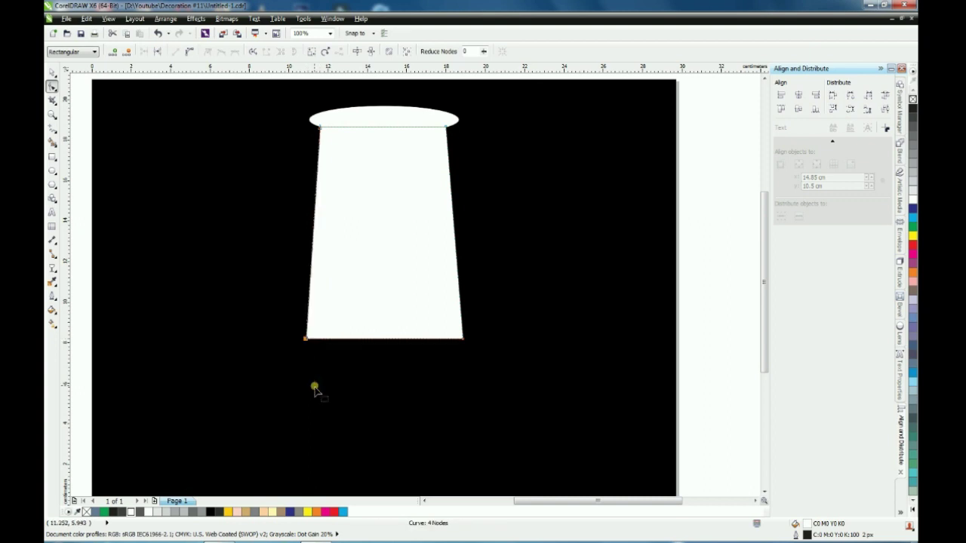
left_click(52, 72)
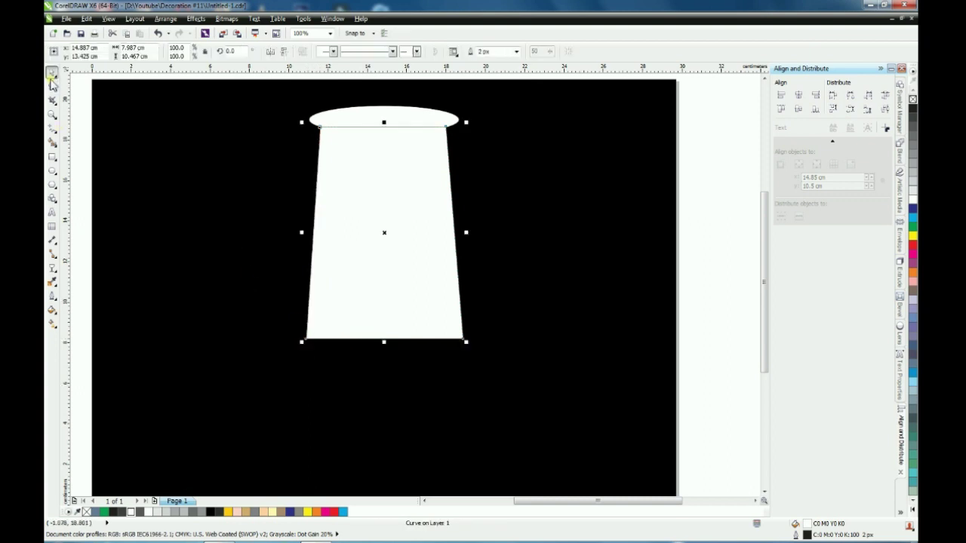
- Create a vertically mirrored copy of the outline-free trapezoid below it, about 8.2 cm high and ending at the page's lower edge
scroll(159, 171, "down", 2)
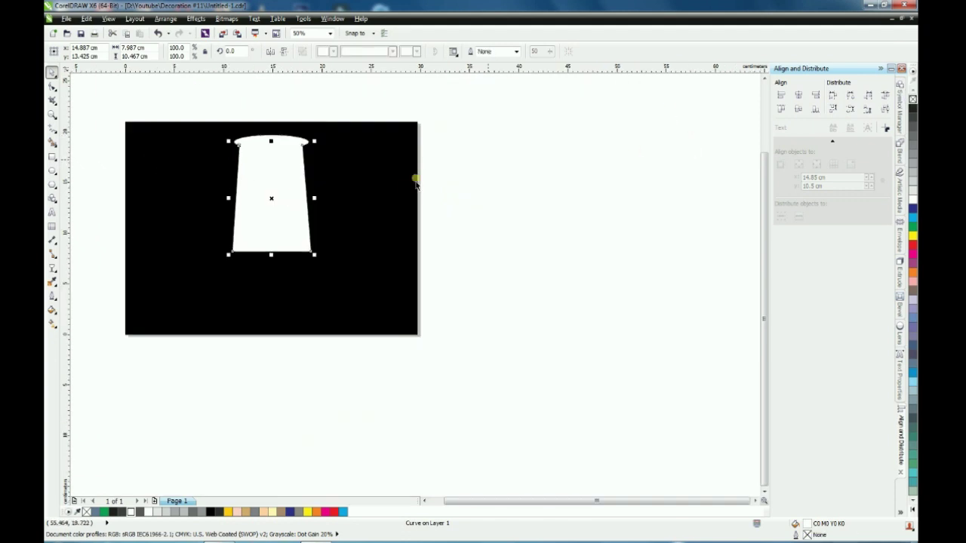
key("shift+F4")
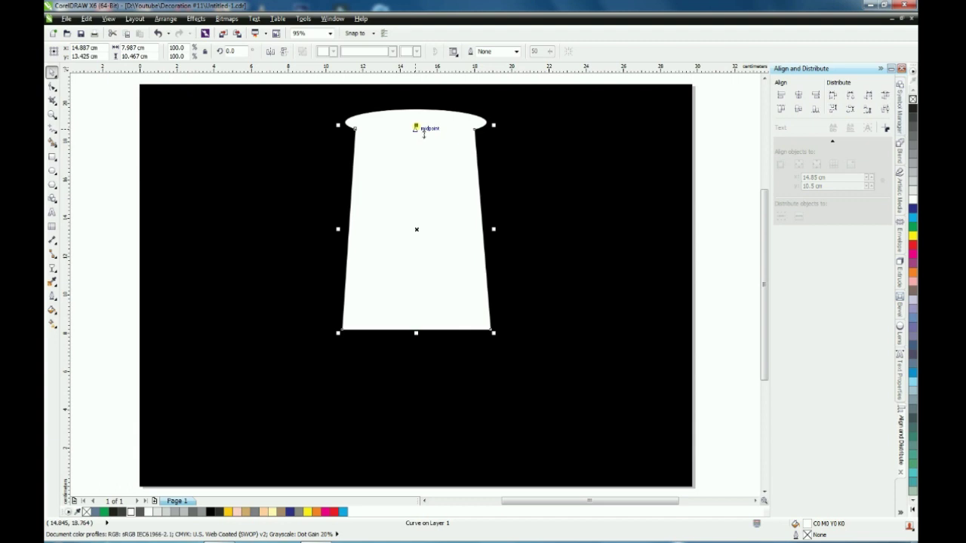
left_click_drag(424, 133, 424, 487)
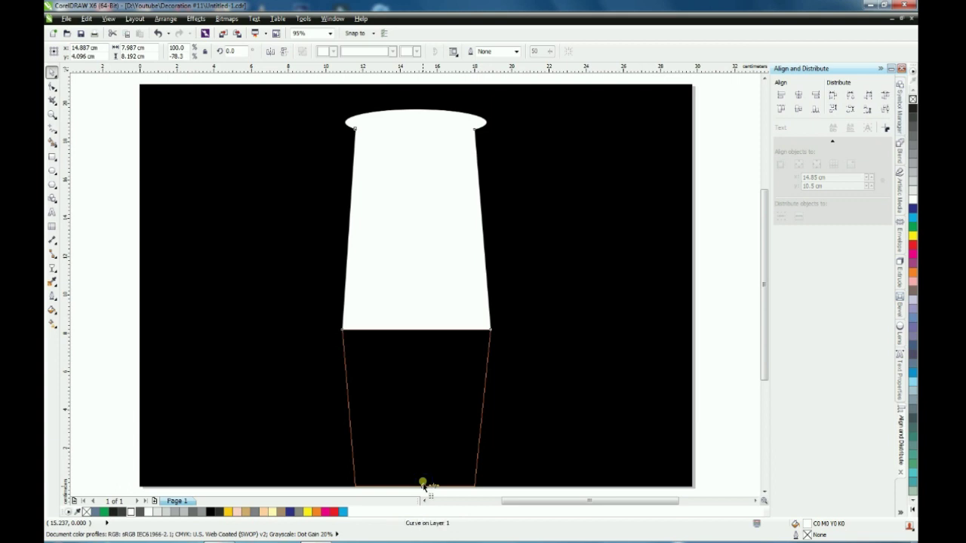
- Skew the mirrored copy so its lower edge shifts right, making the shape about 15 cm wide overall
scroll(381, 348, "down", 3)
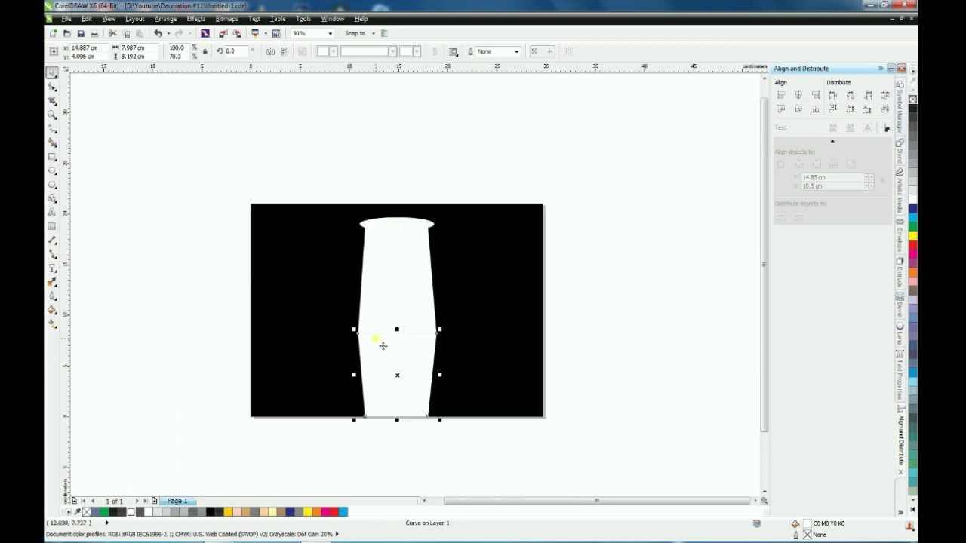
scroll(409, 387, "up", 3)
left_click_drag(387, 428, 518, 428)
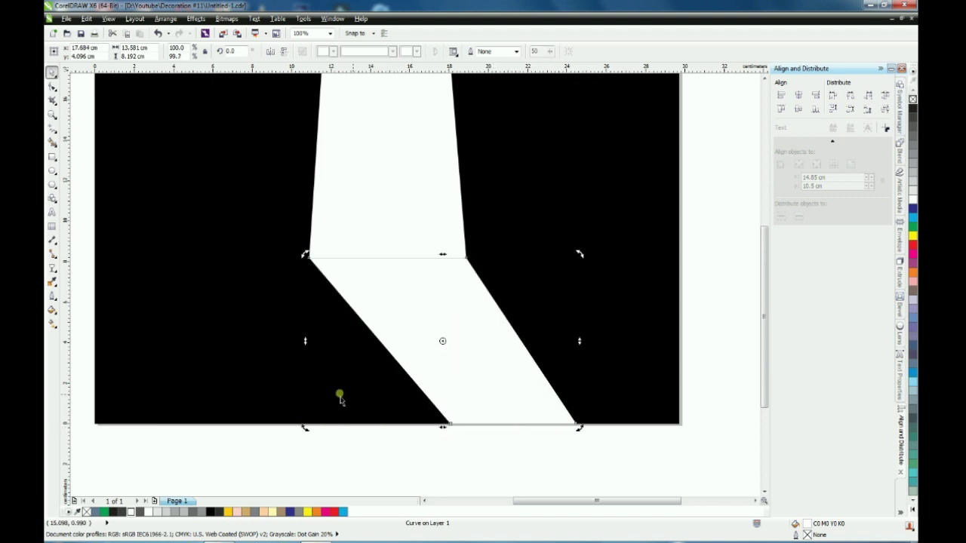
scroll(341, 397, "down", 3)
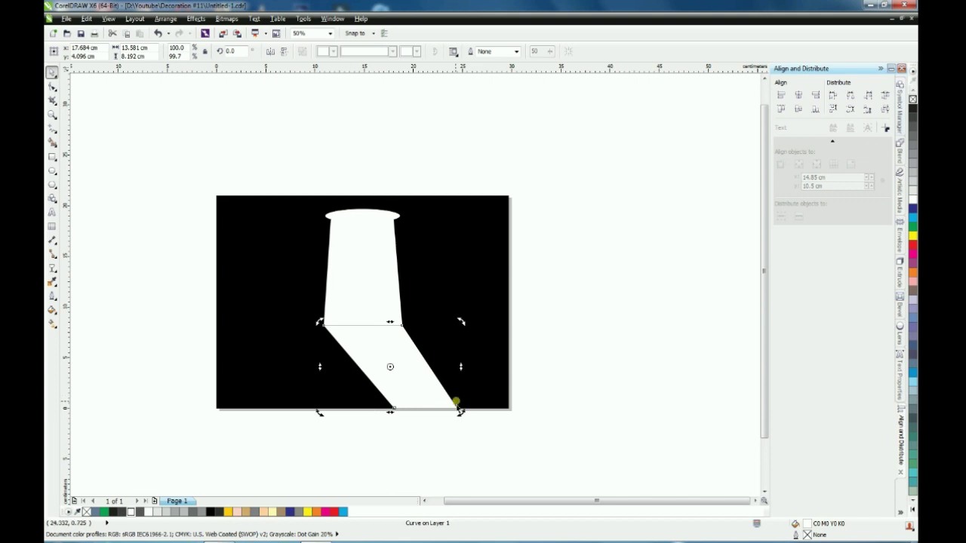
scroll(455, 401, "up", 1)
left_click(327, 417)
left_click_drag(328, 417, 354, 418)
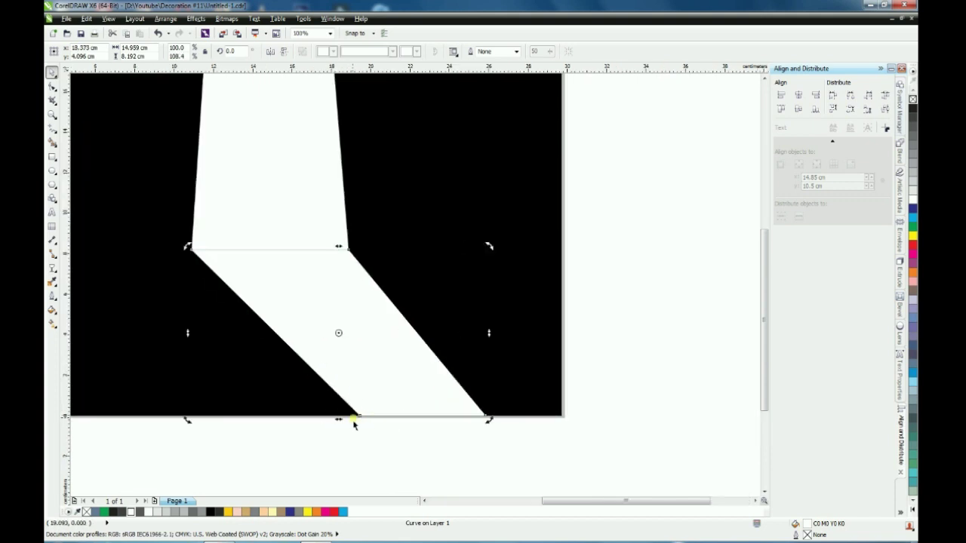
- Fill the skewed copy with dark grey #2E2E2E after trying 50% Black and 70% Black
scroll(354, 425, "down", 1)
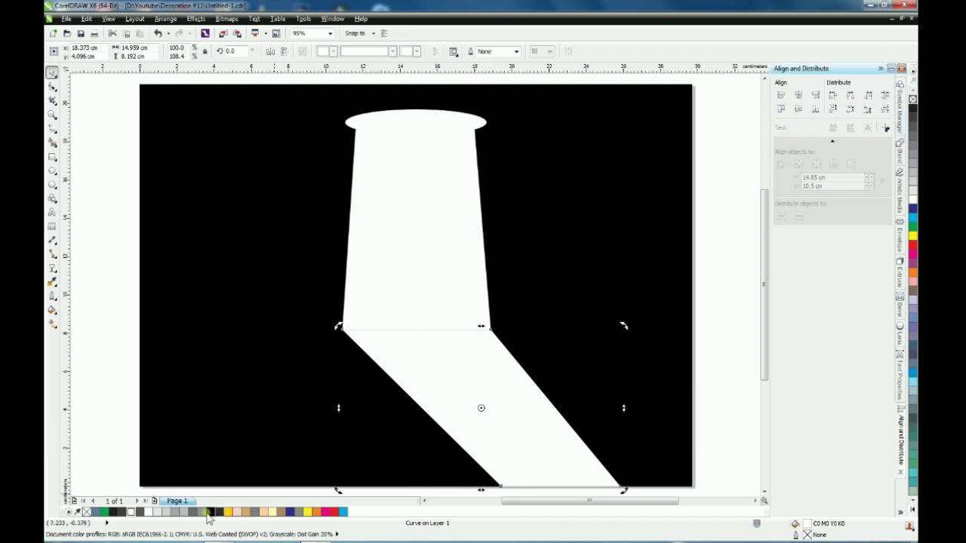
left_click(202, 512)
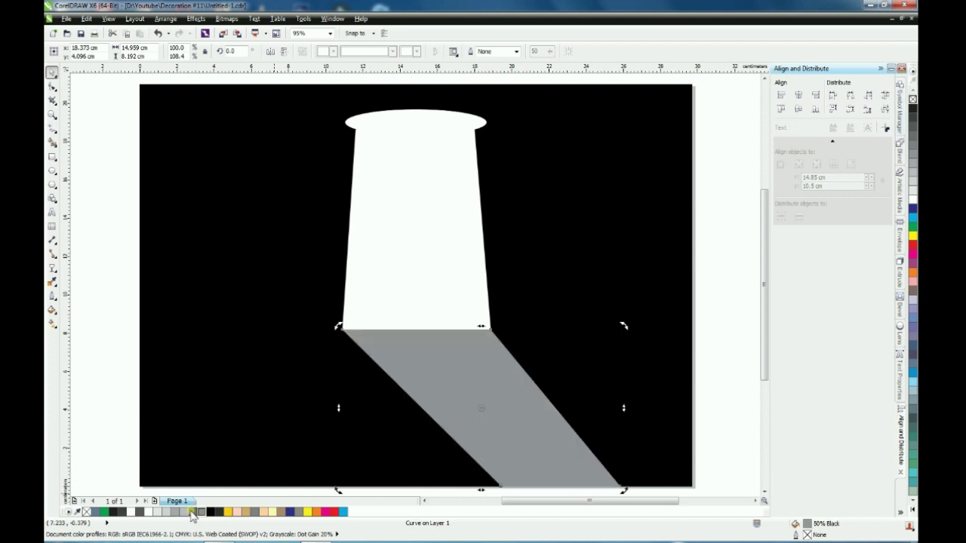
left_click(192, 512)
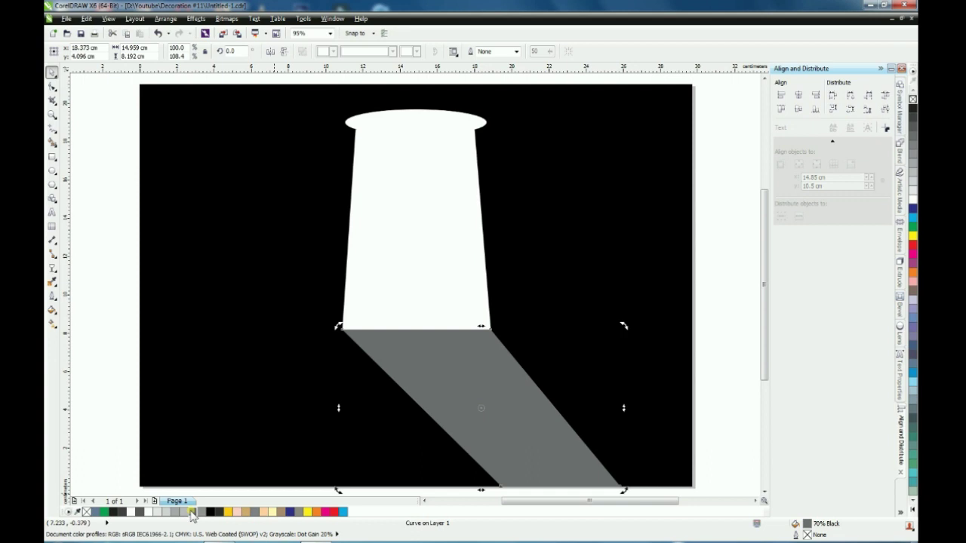
left_click(218, 512)
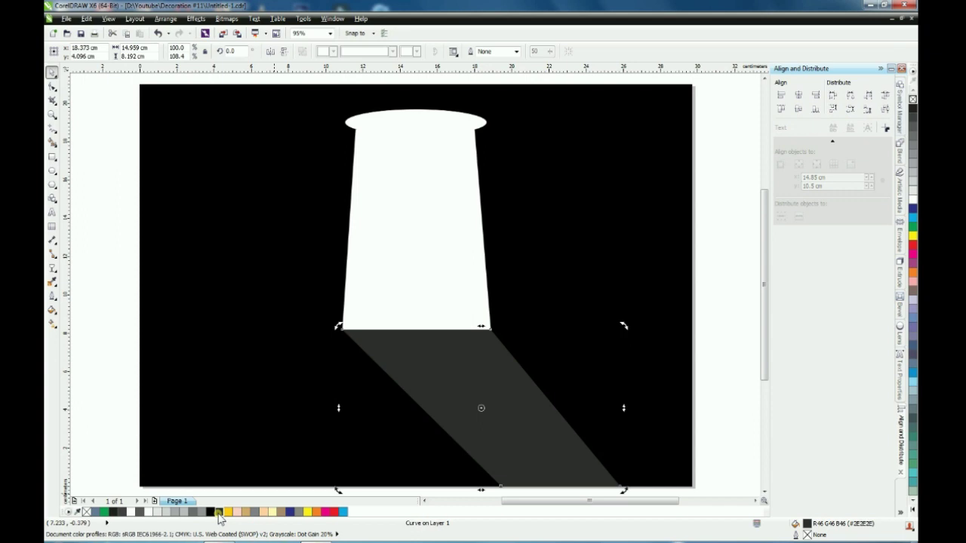
scroll(181, 364, "down", 1)
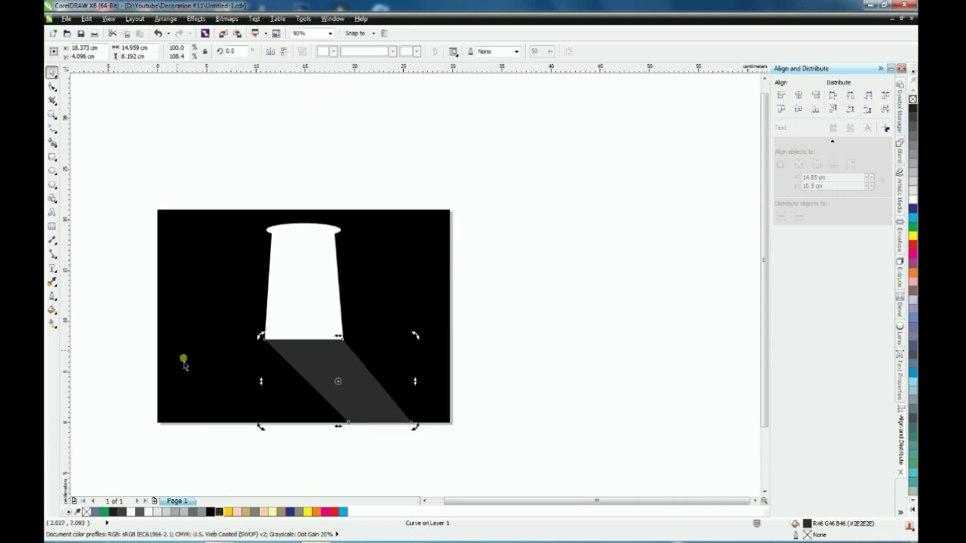
scroll(312, 429, "down", 1)
left_click(493, 412)
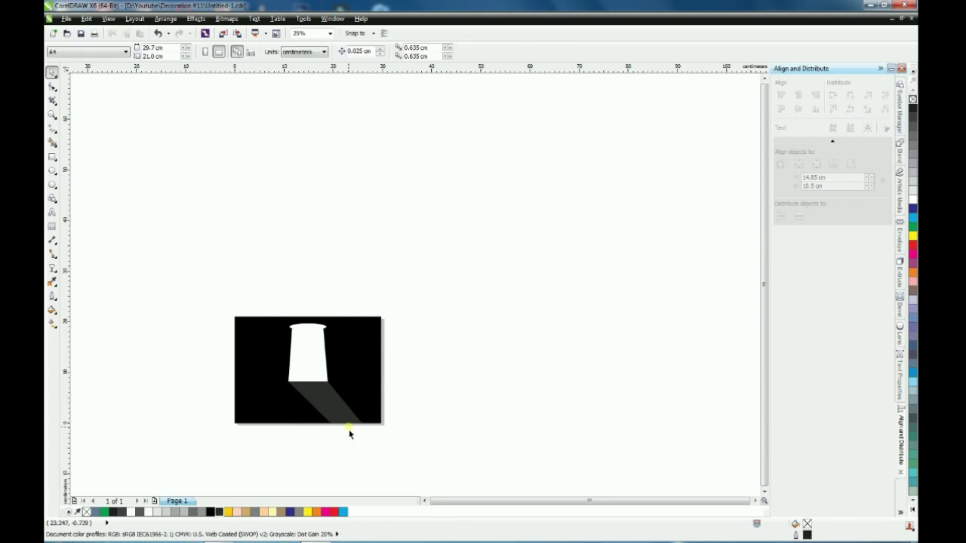
- Apply a linear transparency to the dark grey shape, running from its upper-left corner to its lower-right corner
scroll(294, 384, "up", 2)
left_click(420, 360)
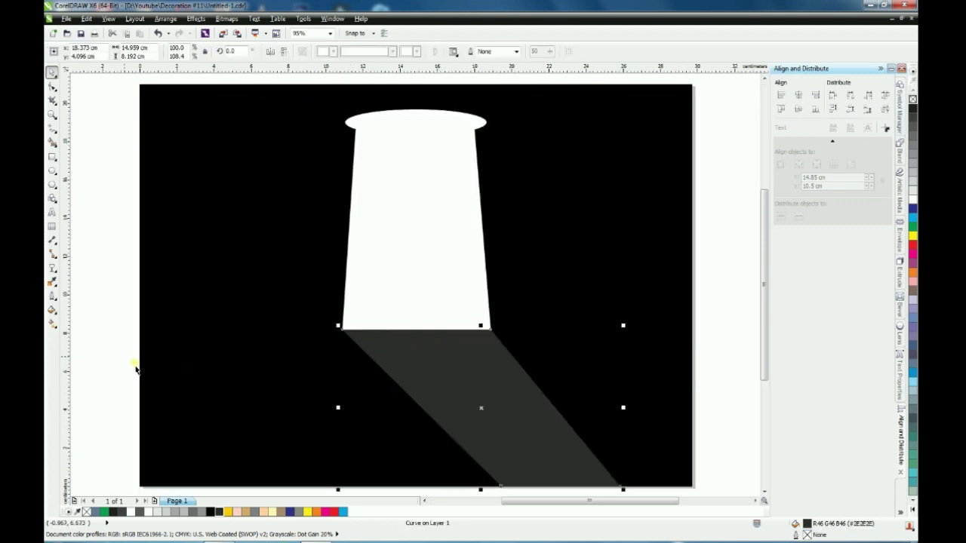
left_click(52, 269)
scroll(198, 291, "down", 2)
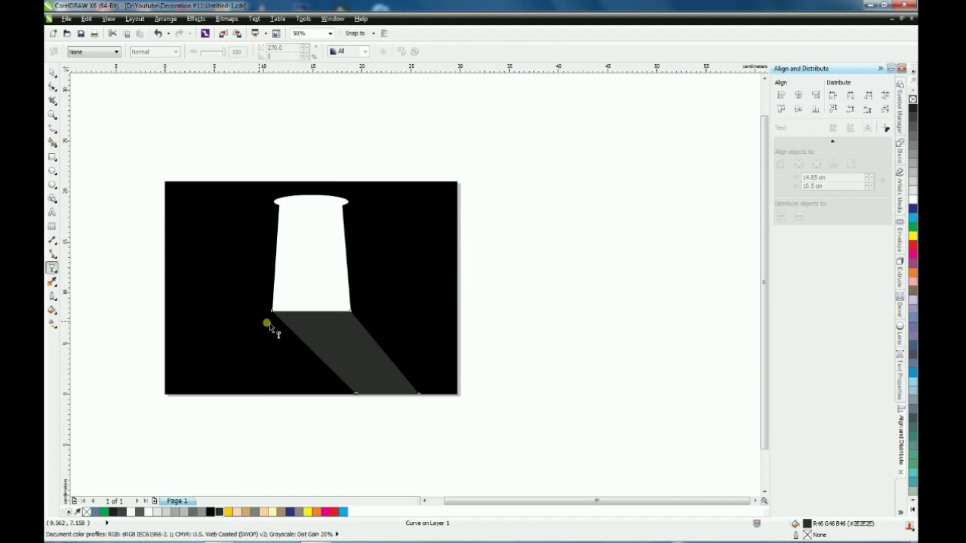
left_click_drag(272, 310, 418, 393)
- Extend the transparency's start beyond the shape's upper-left corner and its end below the page, and move its midpoint toward the start
scroll(335, 387, "up", 2)
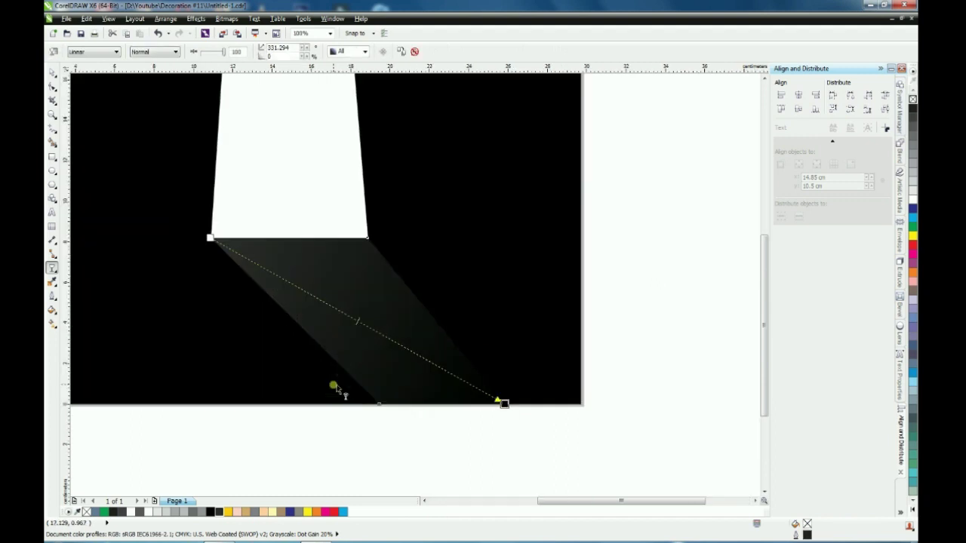
left_click(206, 240)
left_click_drag(205, 240, 163, 208)
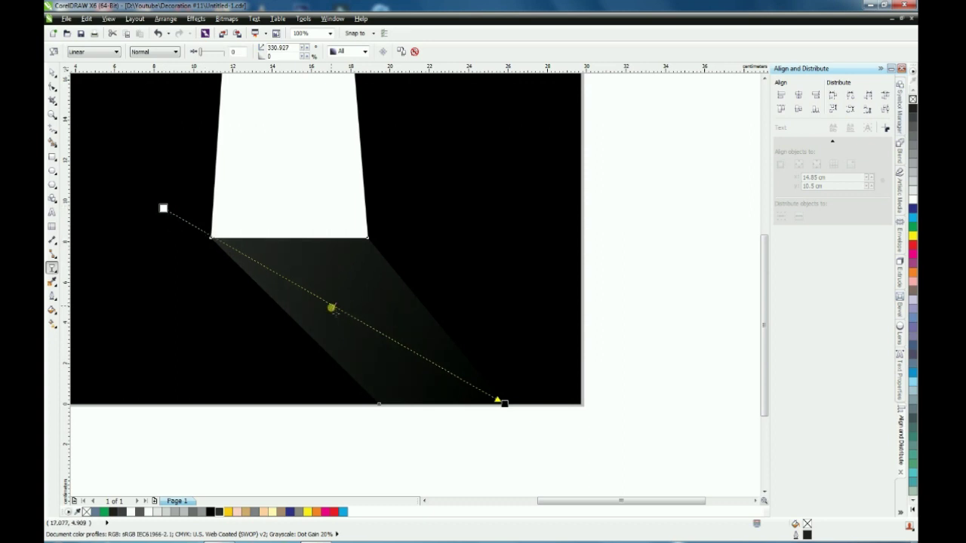
left_click_drag(333, 309, 309, 294)
left_click_drag(509, 410, 566, 428)
left_click_drag(366, 325, 314, 294)
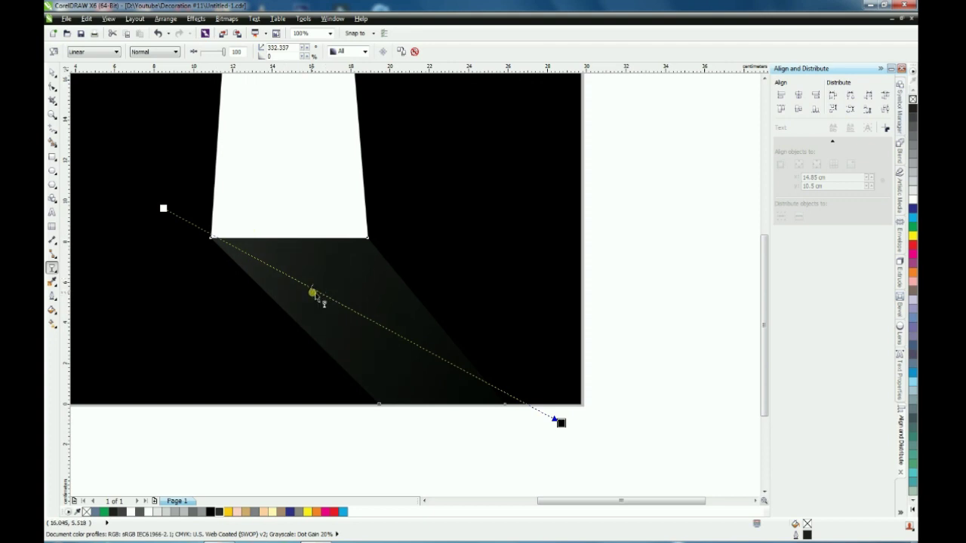
left_click_drag(559, 421, 548, 451)
left_click_drag(304, 295, 291, 288)
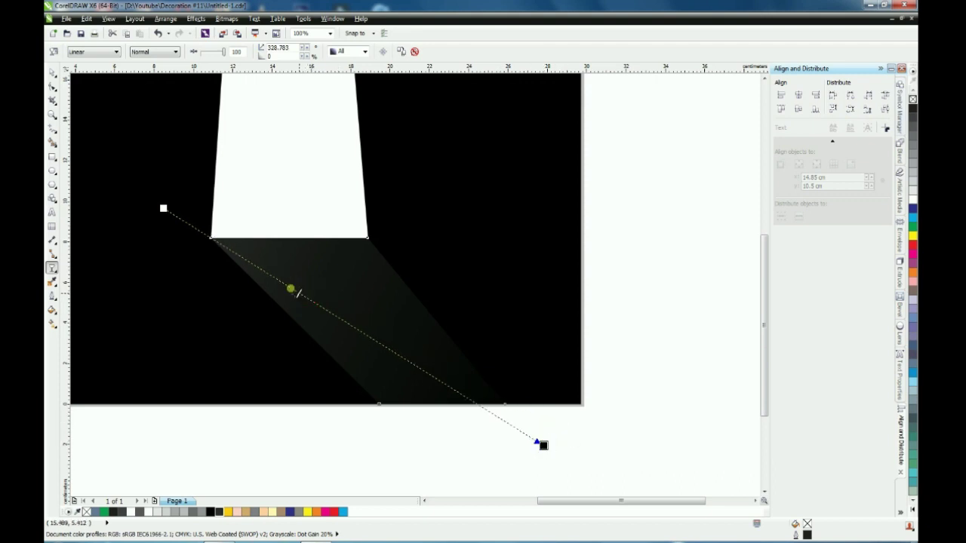
left_click_drag(542, 450, 510, 441)
left_click_drag(164, 209, 186, 194)
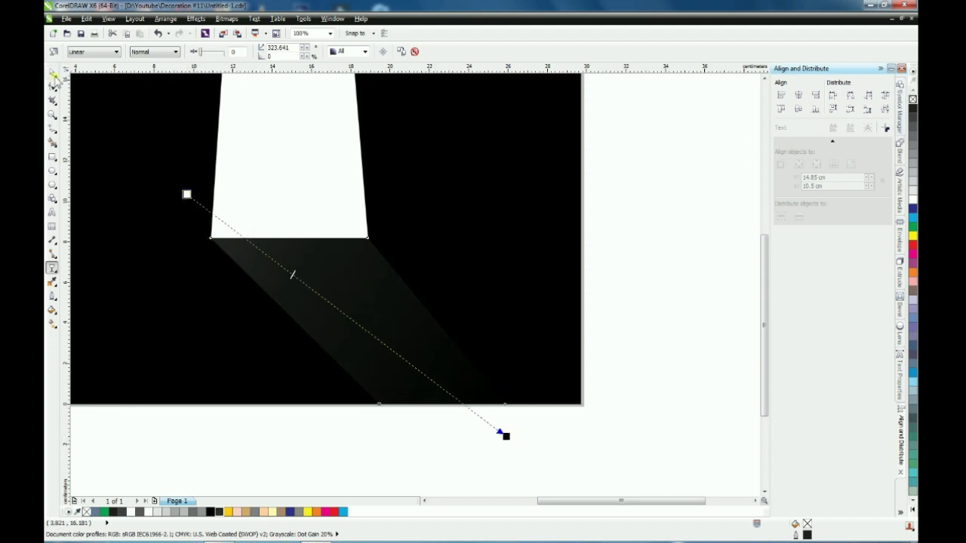
key("space")
key("shift+F4")
left_click(113, 212)
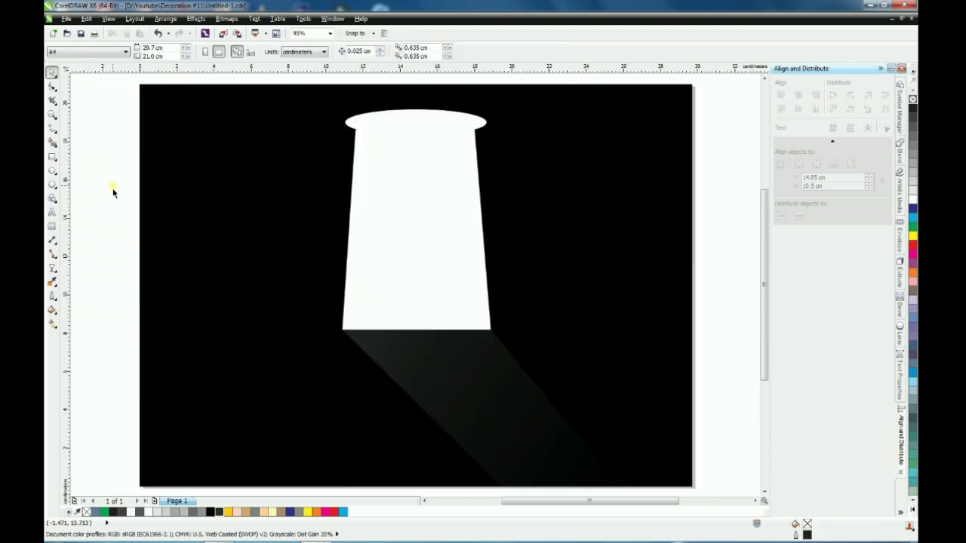
- Convert the white tapered shape below the ellipse to a 96 dpi CMYK Color (32-bit) bitmap with anti-aliasing and a transparent background
left_click(393, 228)
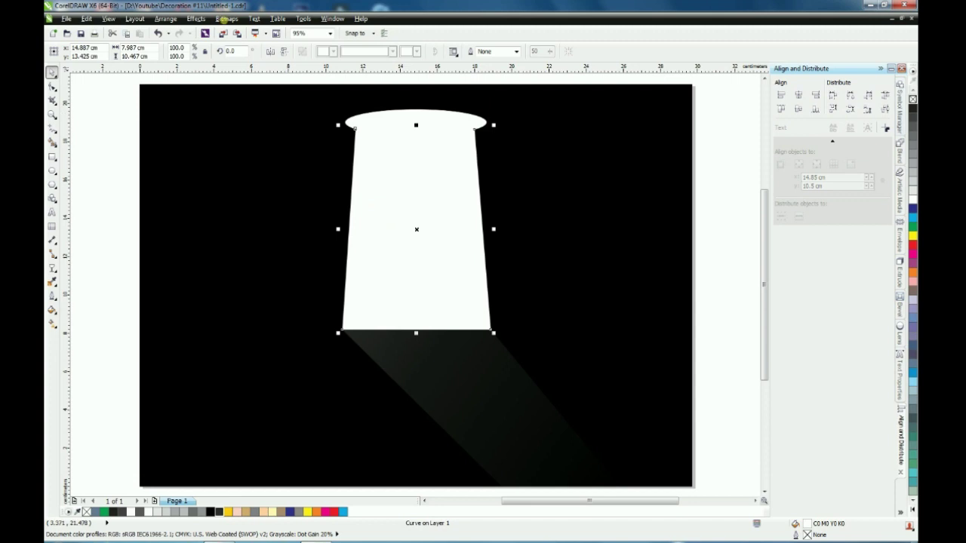
left_click(227, 18)
left_click(248, 31)
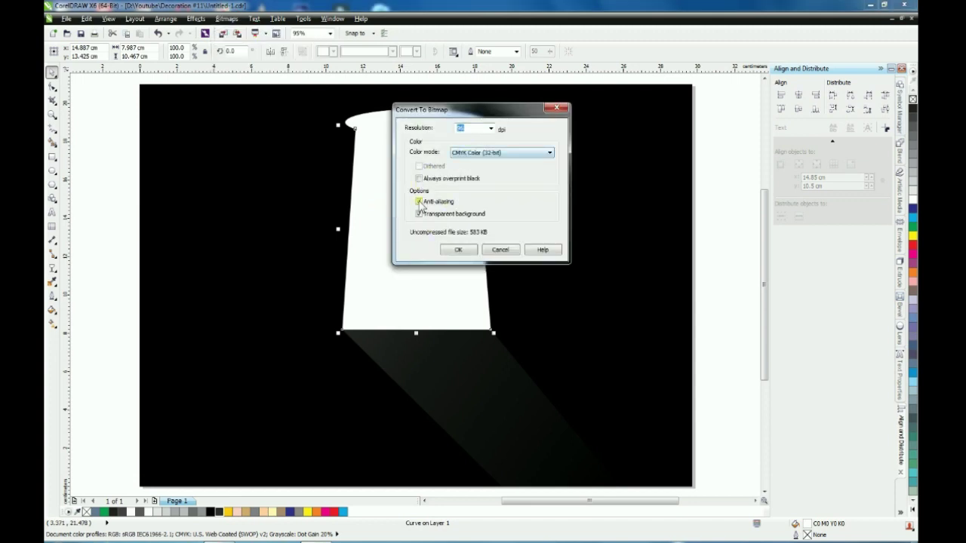
left_click(462, 250)
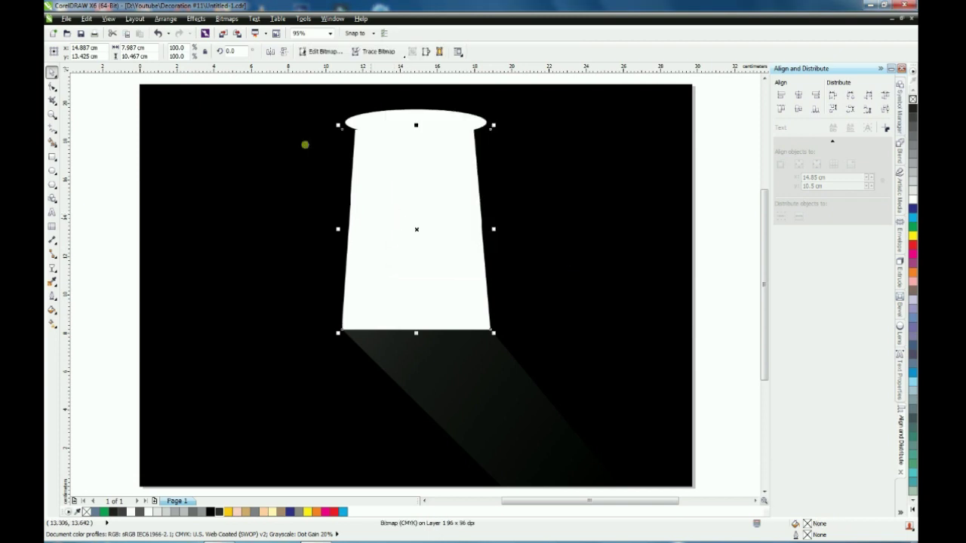
- Apply a Gaussian Blur with a 10-pixel radius to the white beam bitmap after previewing 5, 6 and 8 pixels
left_click(226, 19)
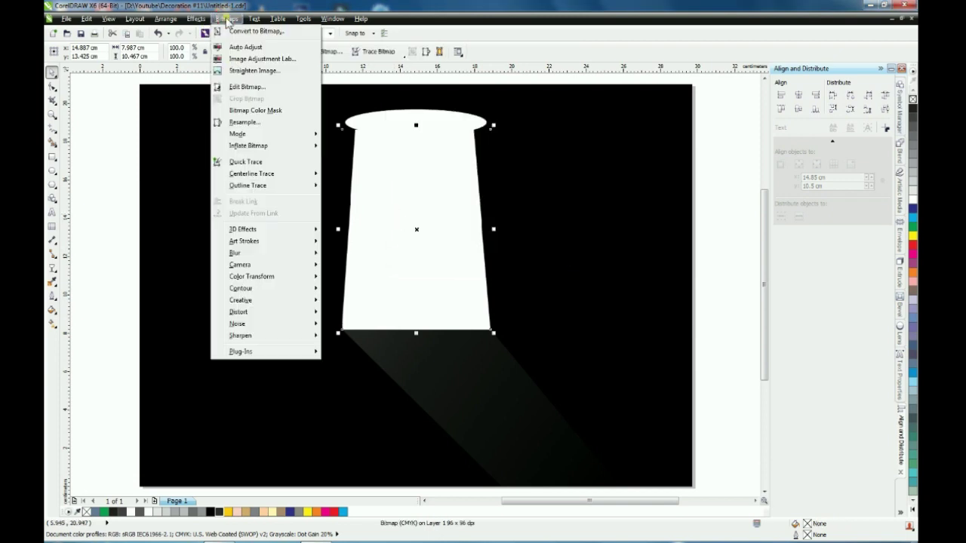
mouse_move(256, 254)
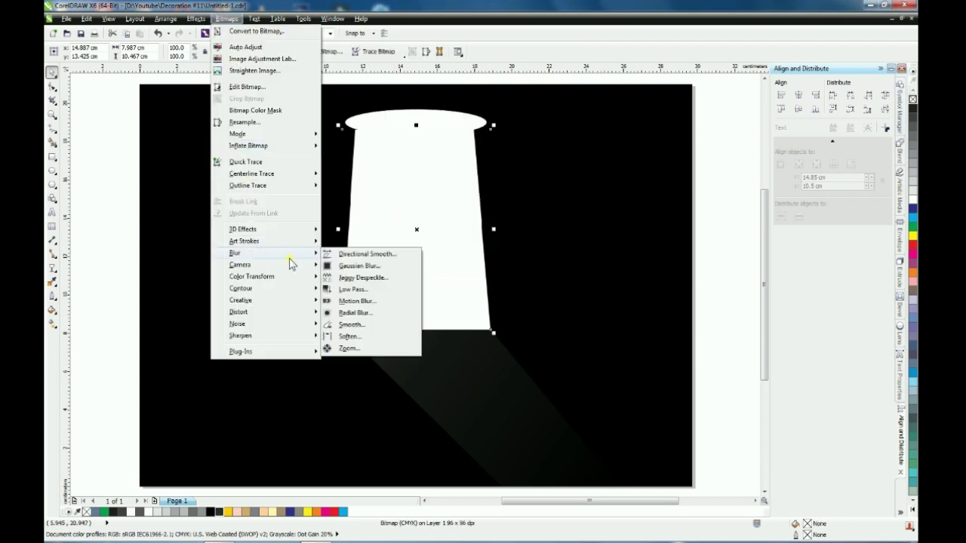
left_click(368, 265)
left_click_drag(449, 240, 607, 167)
left_click(576, 198)
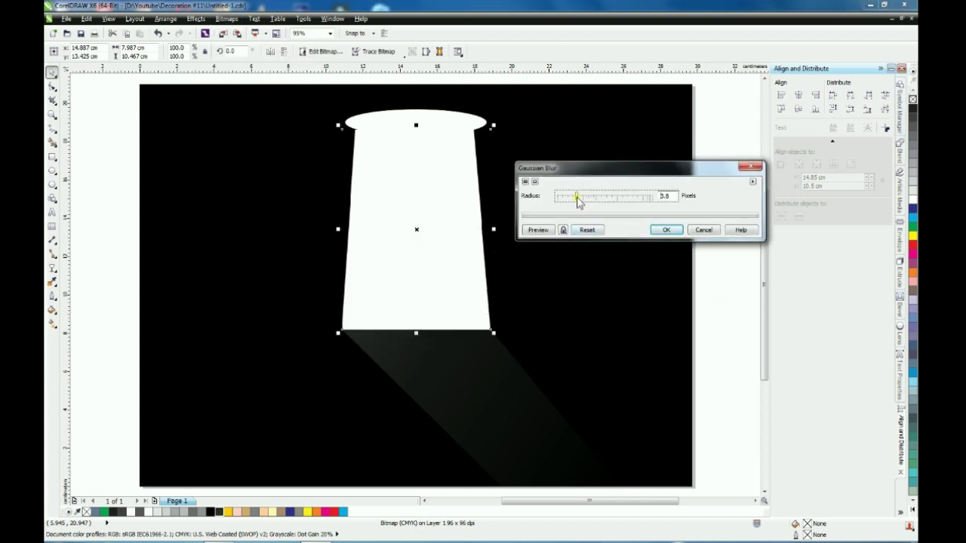
left_click(547, 230)
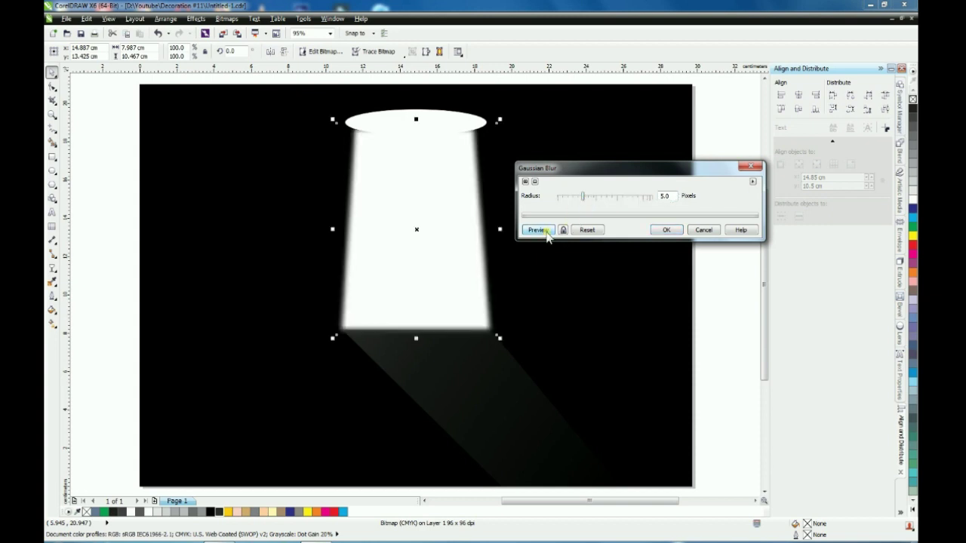
left_click_drag(586, 197, 587, 198)
left_click(538, 230)
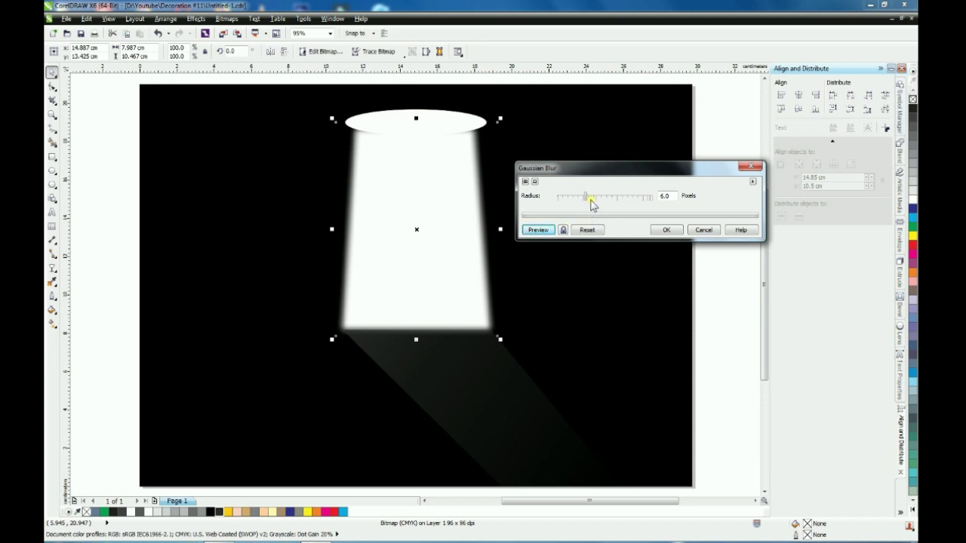
left_click_drag(592, 199, 596, 198)
left_click(538, 230)
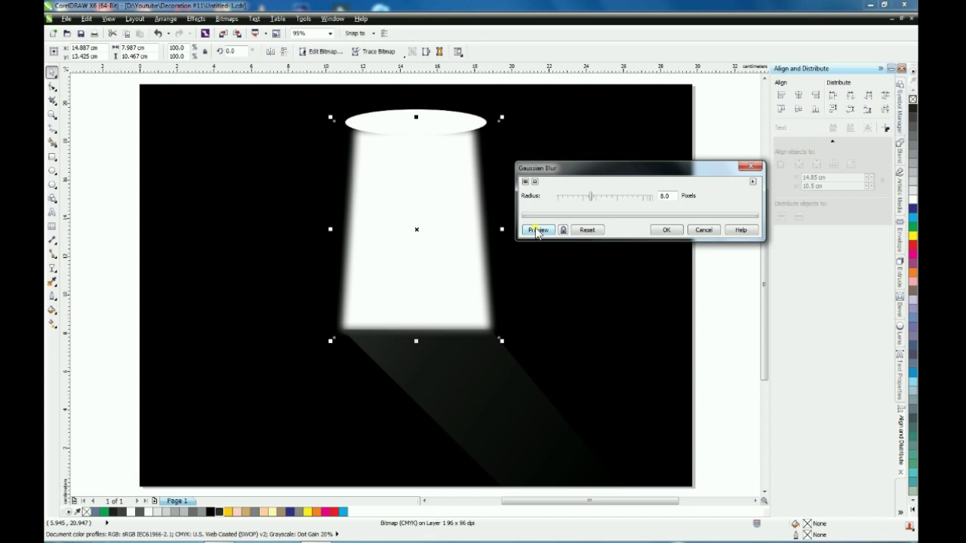
left_click(595, 198)
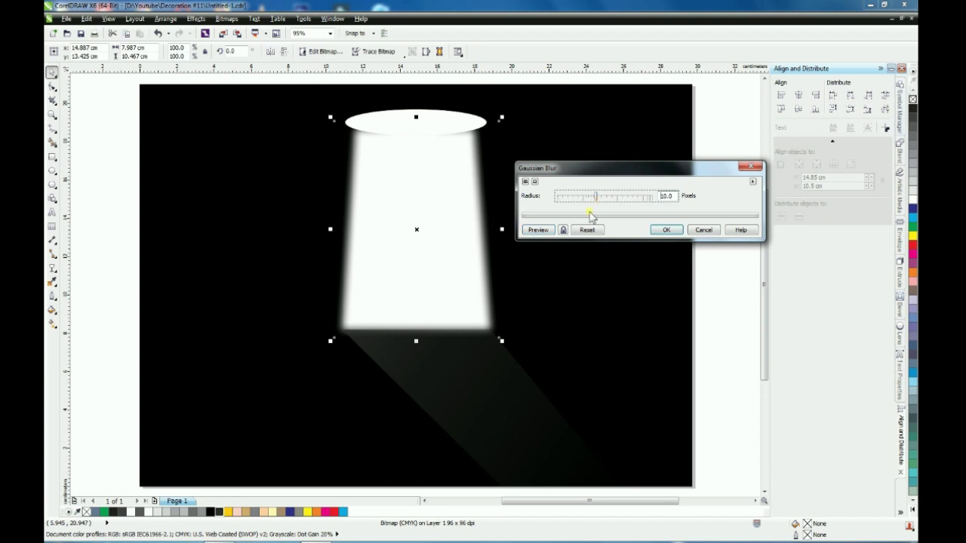
left_click(544, 233)
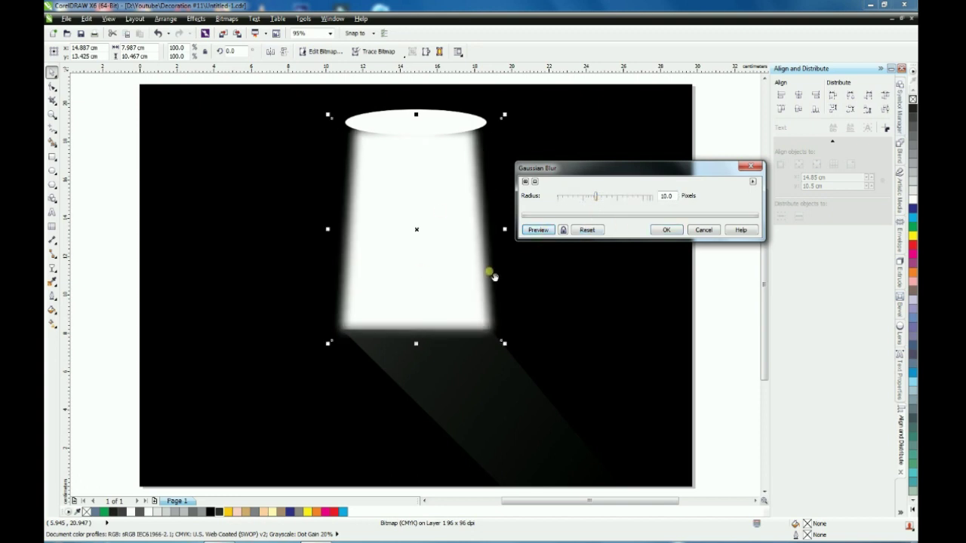
left_click(665, 230)
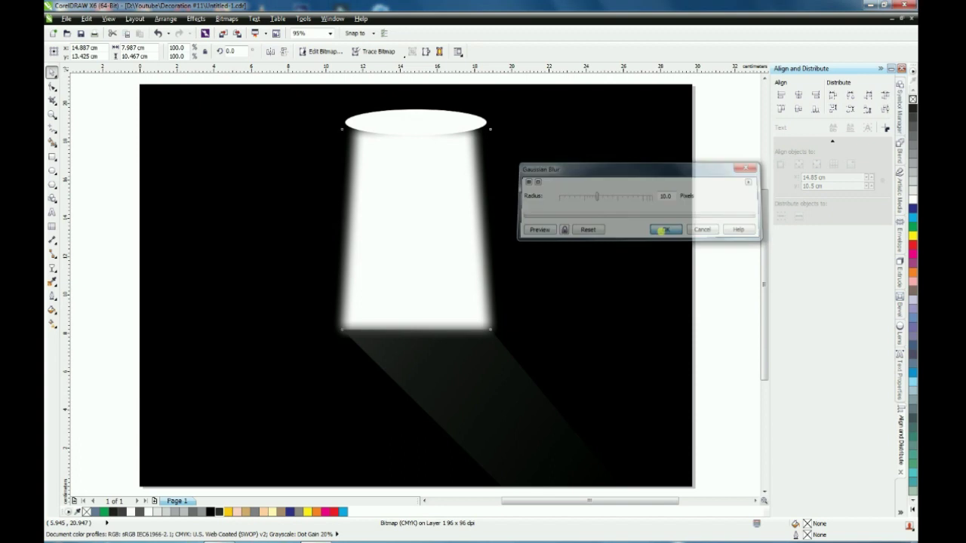
left_click(716, 246)
- Apply a vertical linear transparency to the blurred beam, fading it from the ellipse's upper edge to just below the beam's base
scroll(715, 246, "down", 3)
scroll(609, 198, "up", 2)
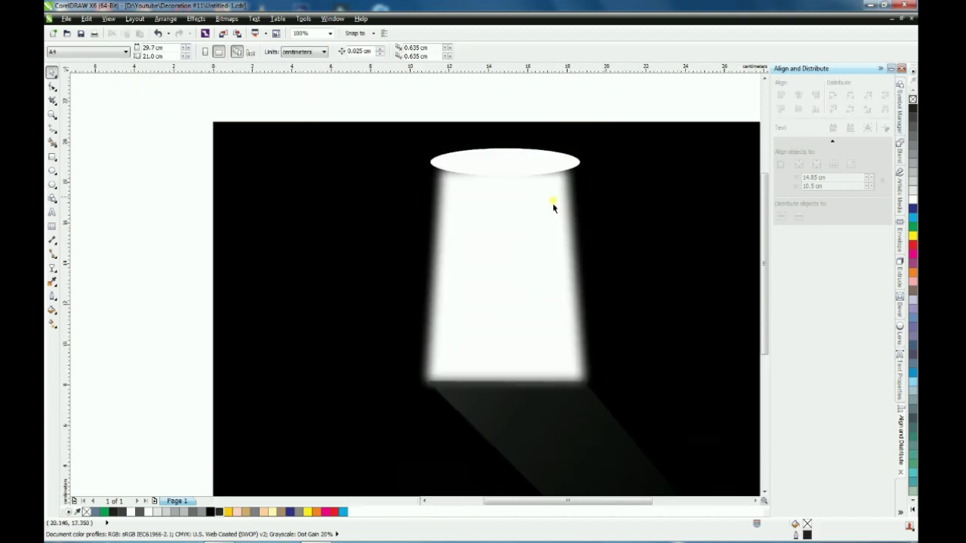
left_click(569, 202)
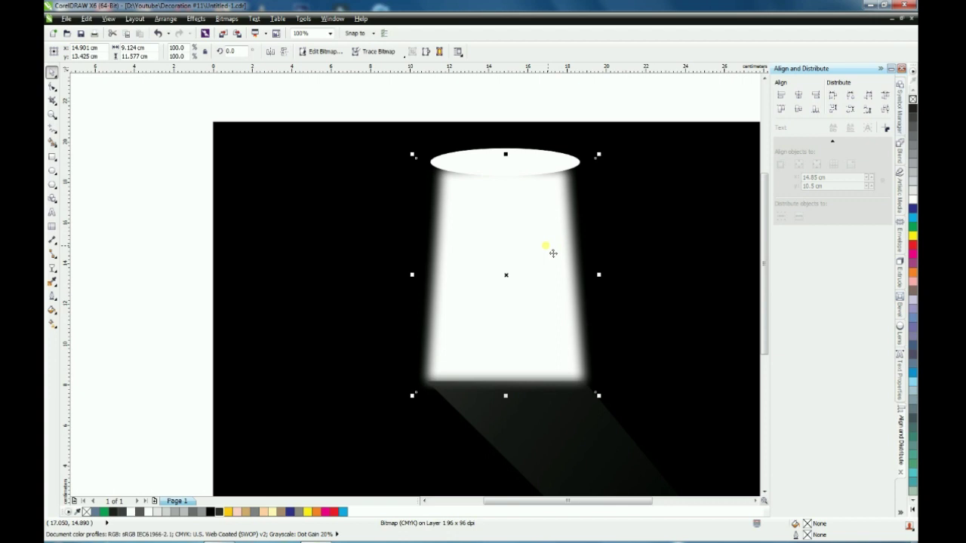
left_click(52, 268)
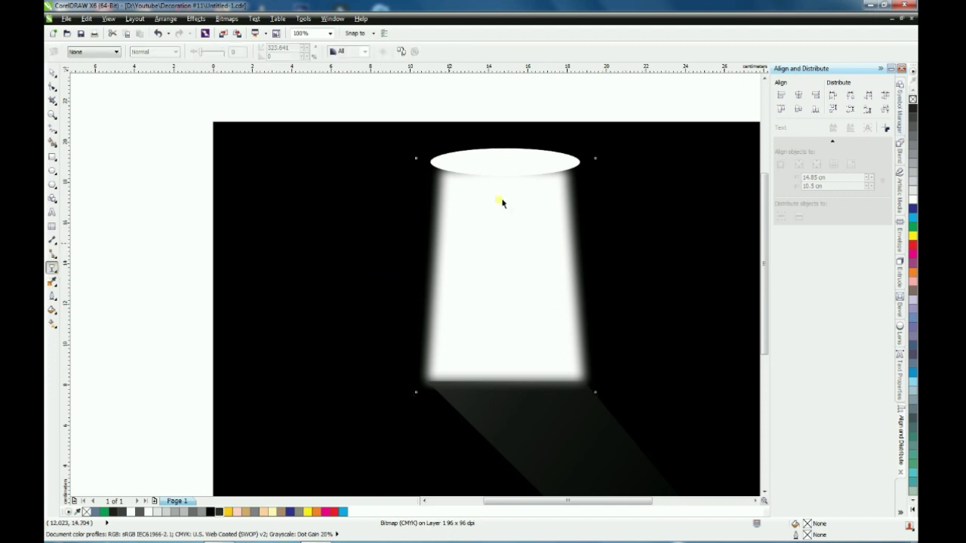
left_click_drag(501, 168, 500, 224)
left_click_drag(503, 291, 504, 148)
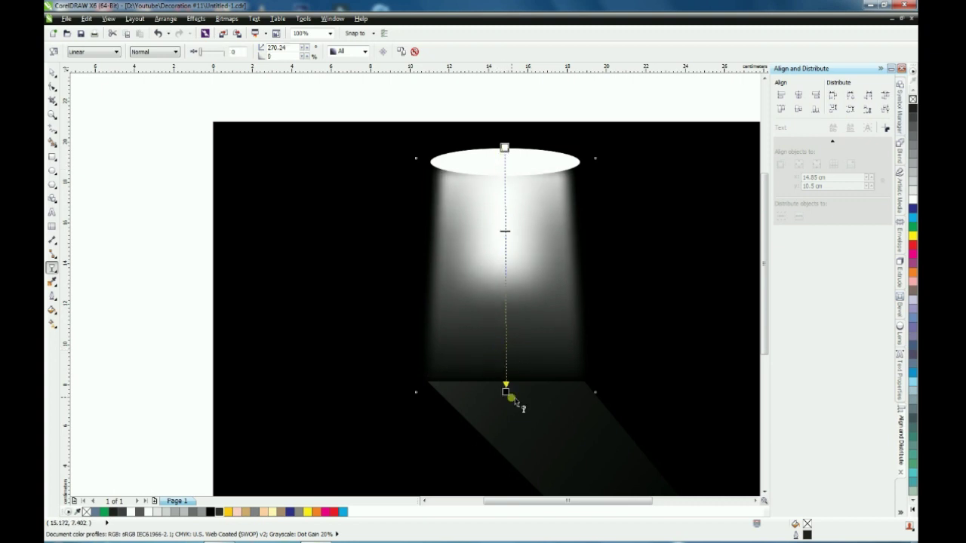
- Move the midpoint of the beam's transparency down toward its end so more of the beam stays bright
left_click_drag(506, 229, 506, 295)
scroll(390, 306, "down", 1)
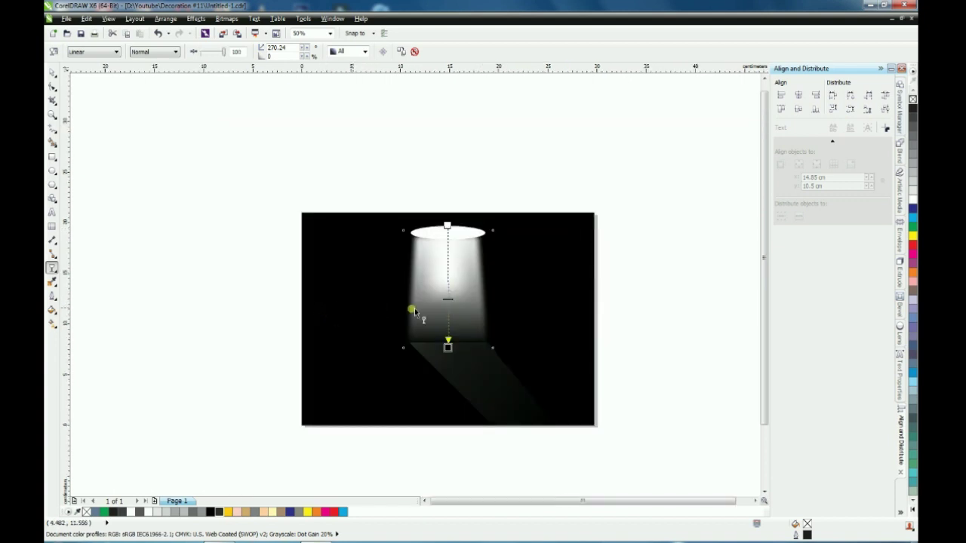
scroll(454, 313, "up", 1)
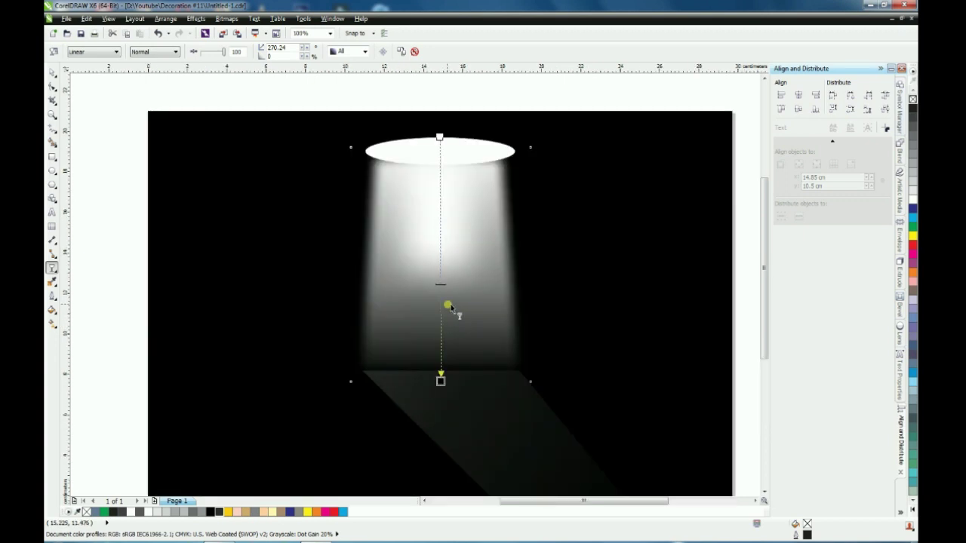
left_click(52, 72)
left_click(149, 88)
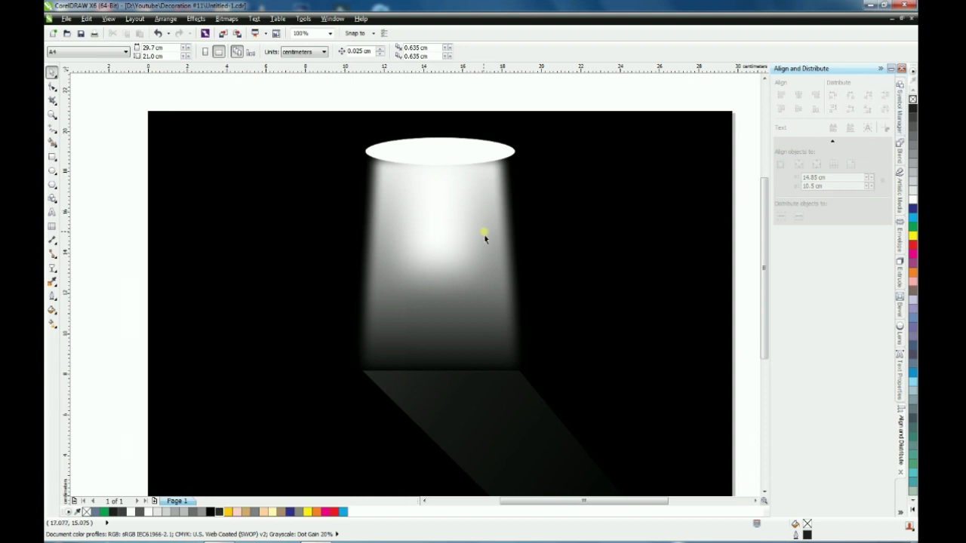
- Send the faded beam bitmap back one place in the stacking order
left_click(501, 226)
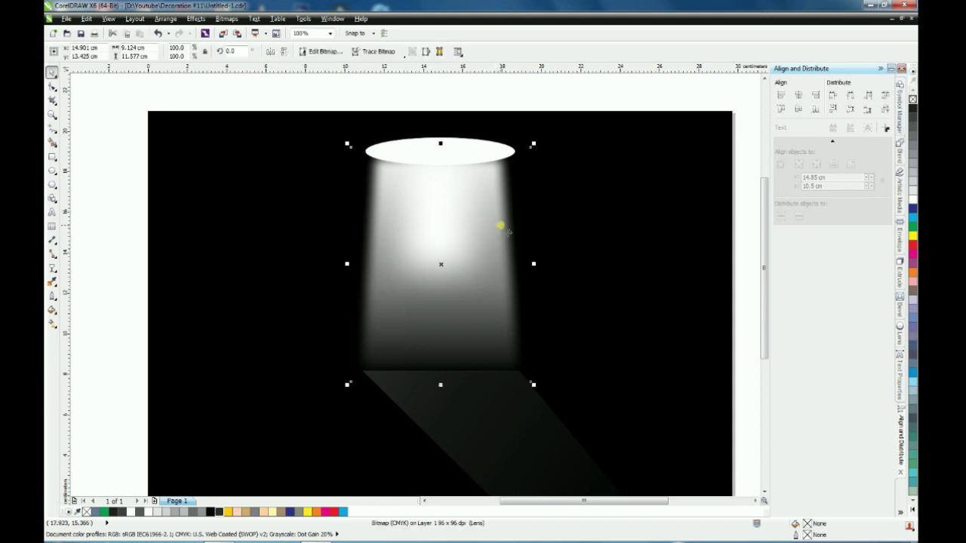
right_click(503, 227)
key("Escape")
right_click(483, 206)
mouse_move(572, 411)
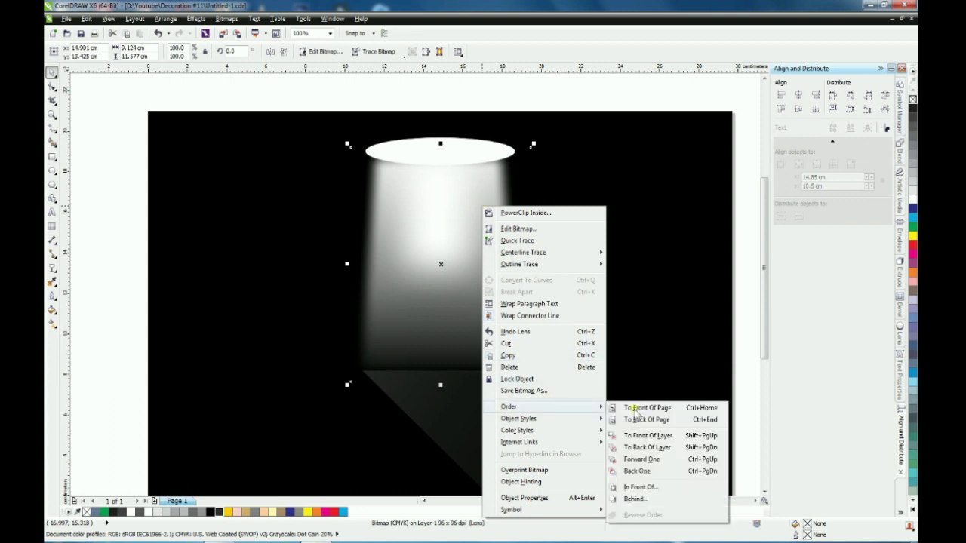
left_click(643, 472)
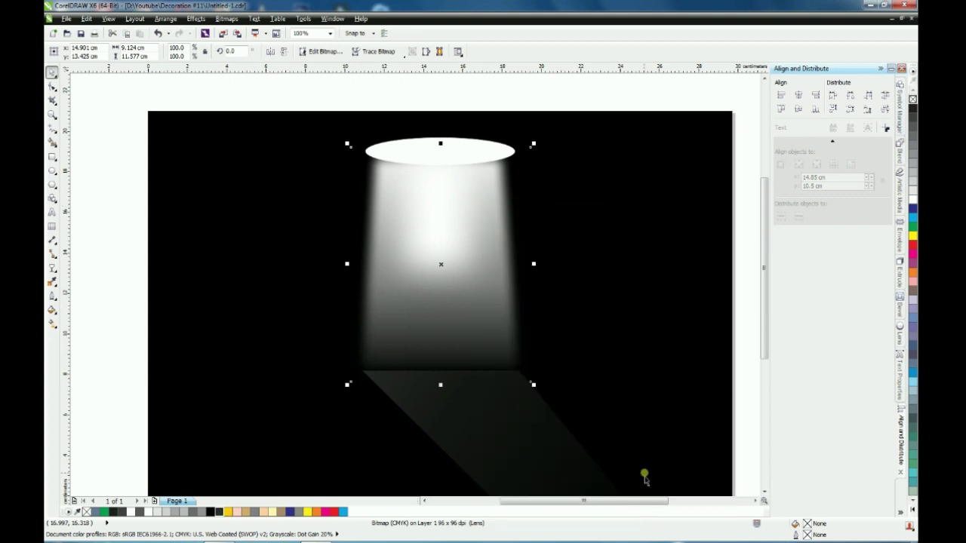
left_click(116, 202)
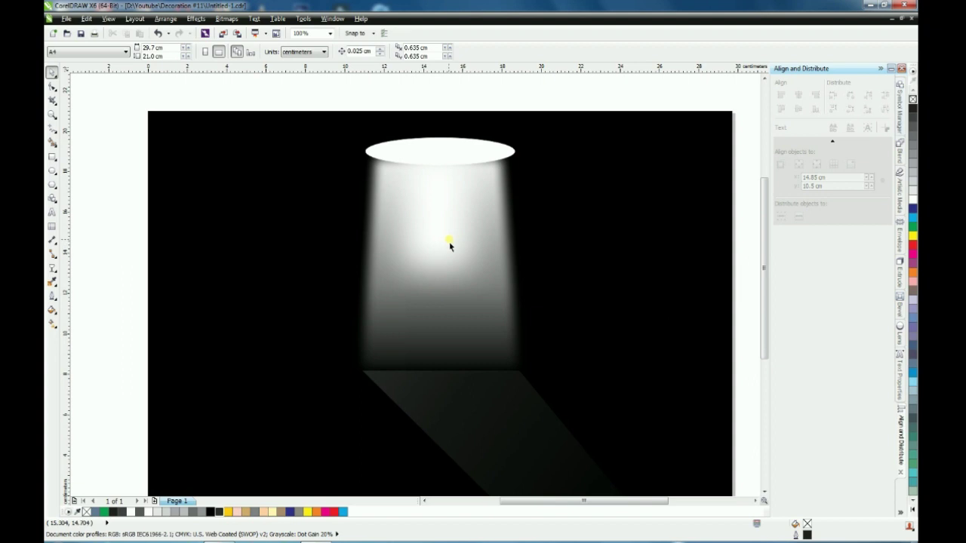
- Shorten the inner glow bitmap from its lower edge and narrow it to about 6.3 cm, adjusting its height to suit the beam
left_click(450, 239)
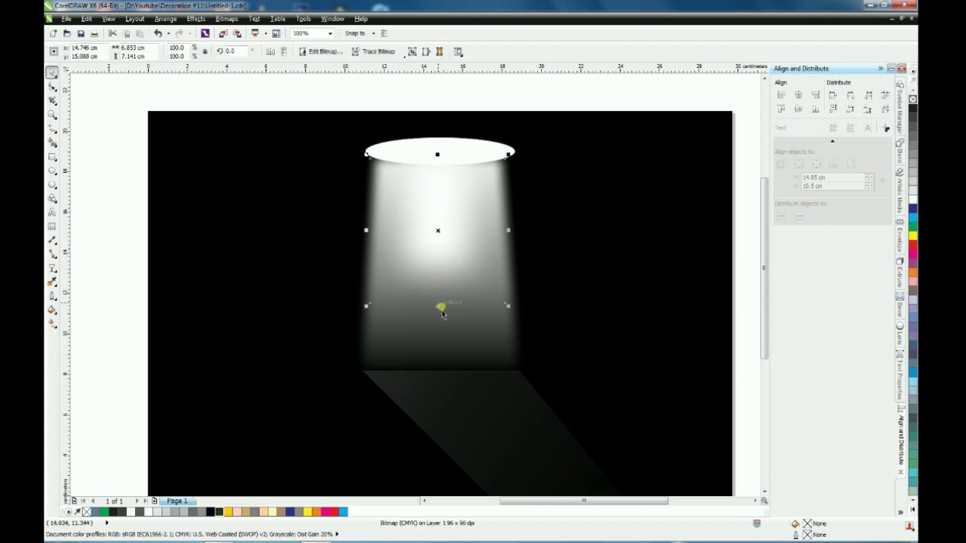
left_click_drag(439, 307, 441, 253)
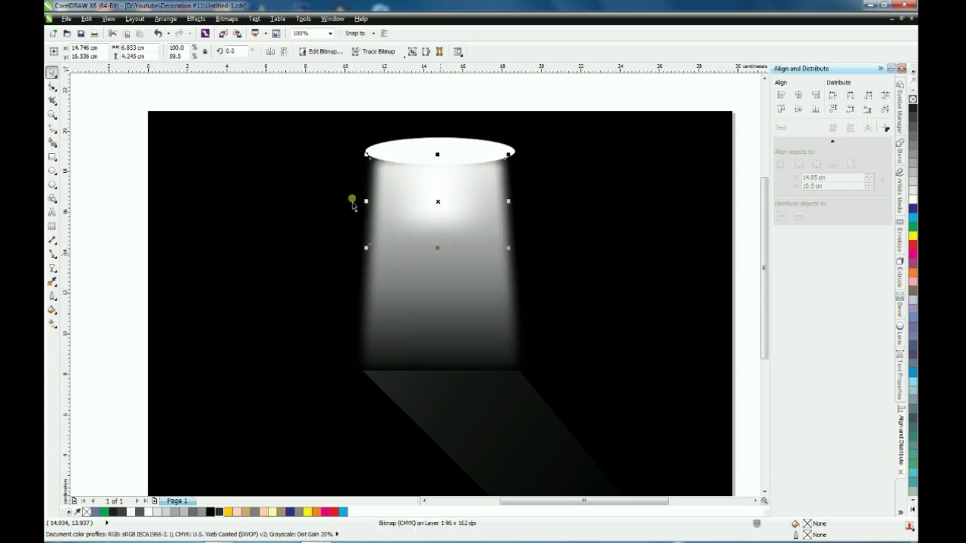
scroll(336, 223, "down", 2)
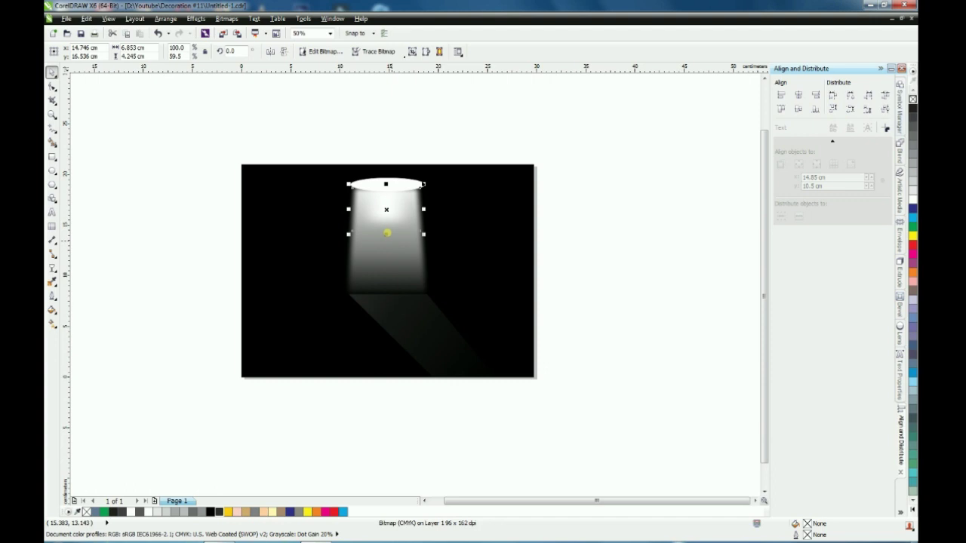
scroll(388, 237, "up", 2)
left_click_drag(458, 189, 452, 190)
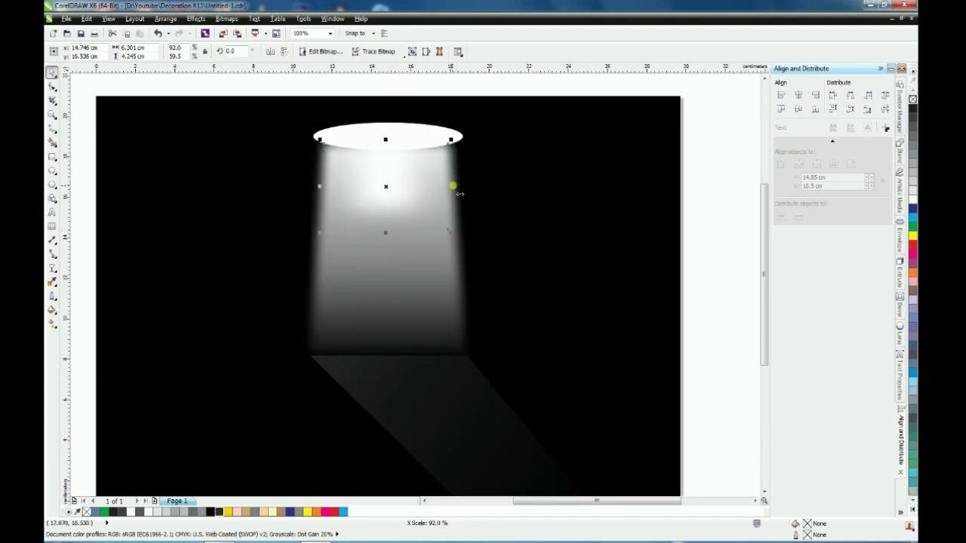
left_click_drag(385, 234, 387, 248)
- Tighten the outer beam's transparency to run from the ellipse's lower edge to the beam's base, with its midpoint about halfway
left_click(412, 291)
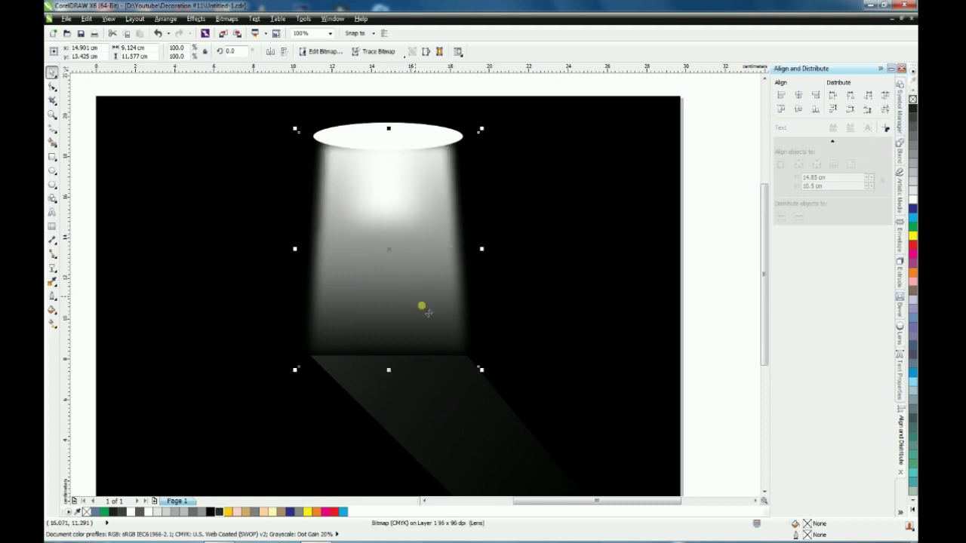
left_click(52, 268)
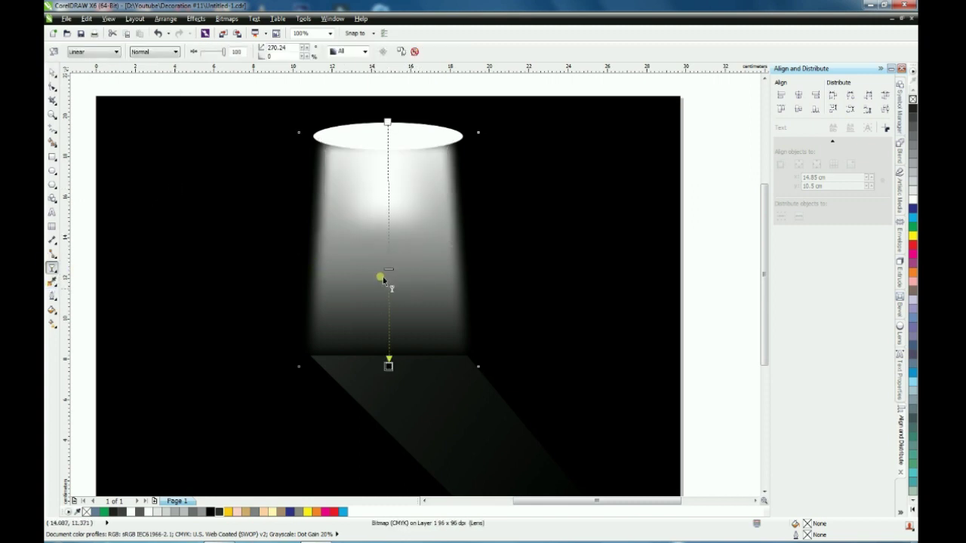
left_click_drag(388, 269, 388, 292)
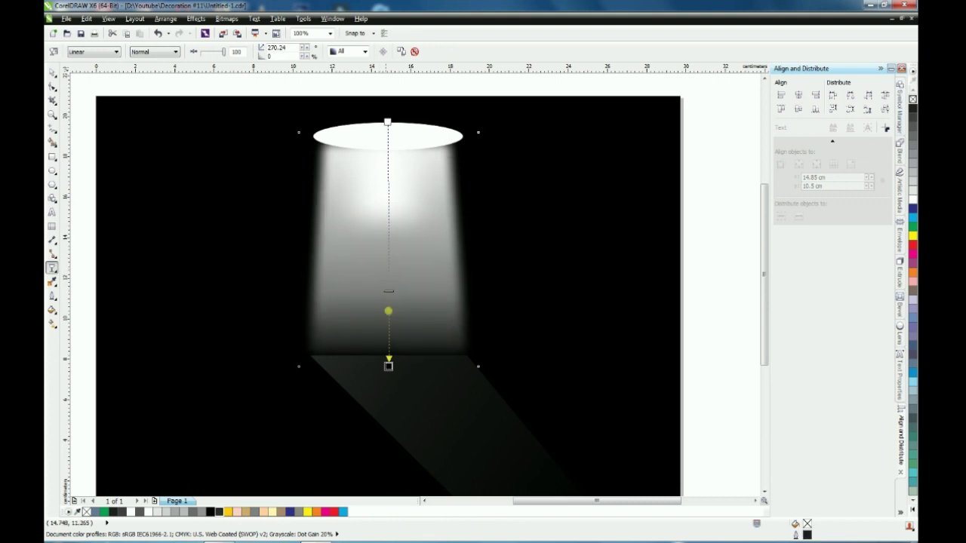
left_click_drag(388, 364, 388, 355)
left_click_drag(388, 133, 388, 148)
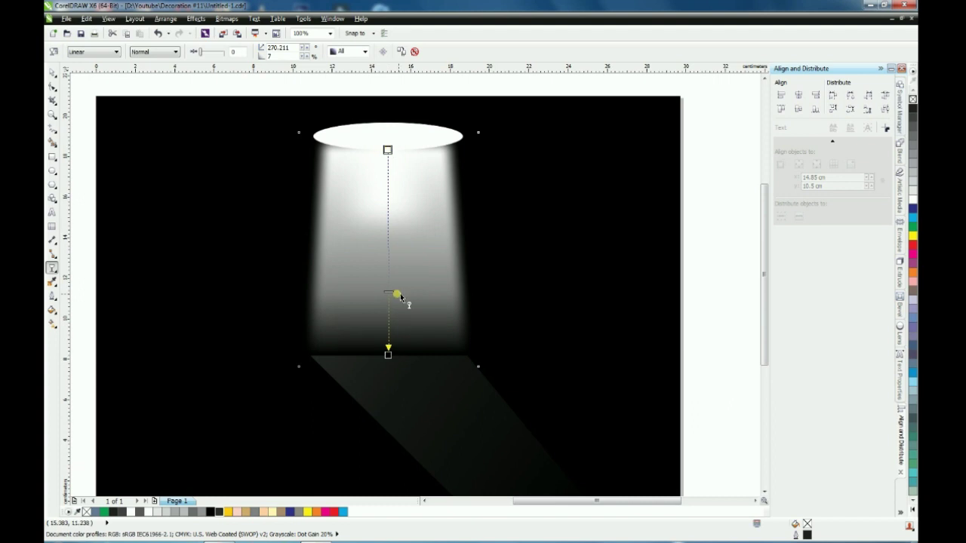
left_click_drag(390, 290, 388, 240)
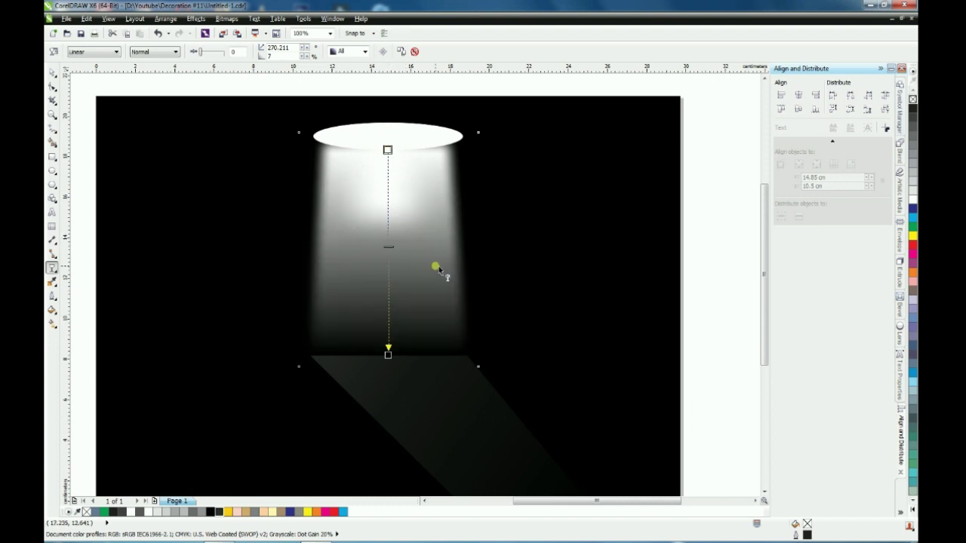
scroll(437, 268, "down", 2)
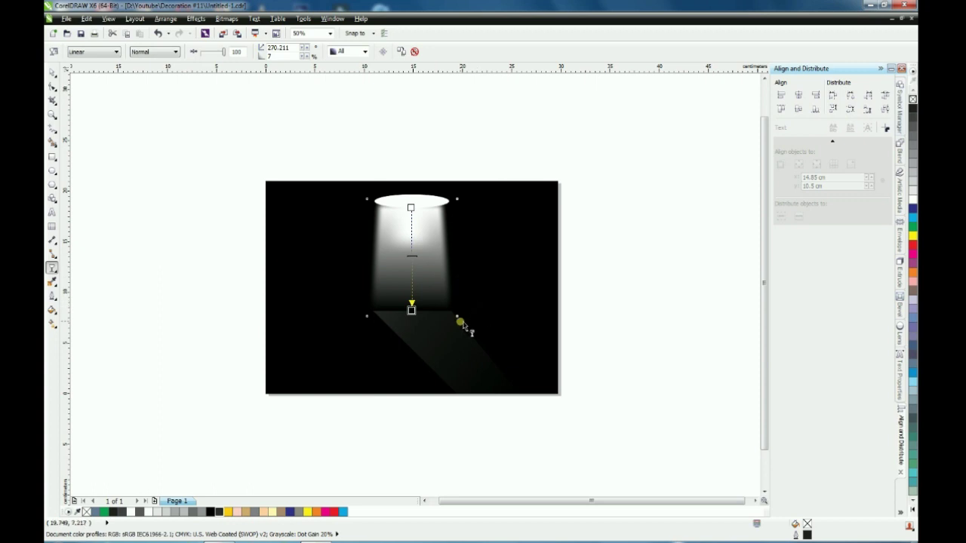
scroll(415, 318, "up", 2)
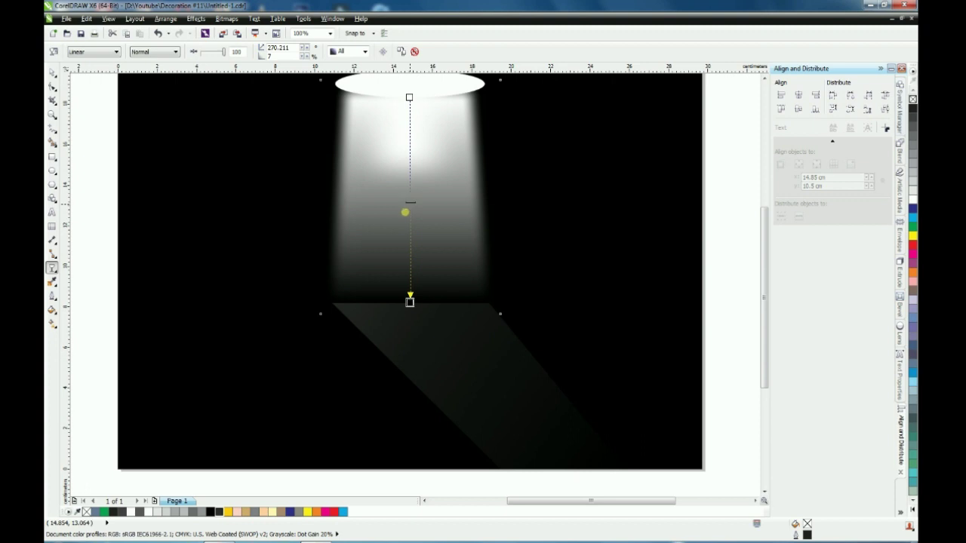
left_click(52, 72)
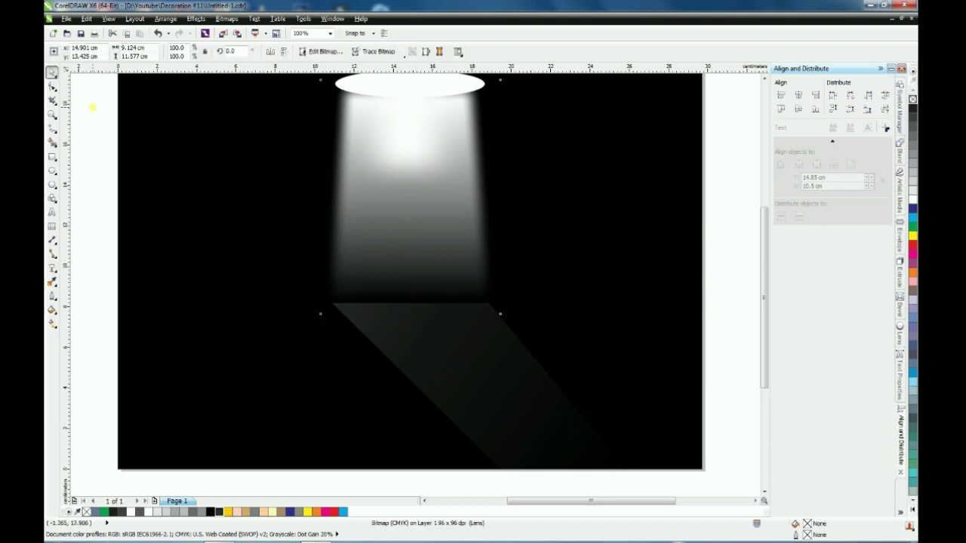
- Draw a wide ellipse about 20.5 by 6.6 cm below the beam over the cast shape, filled white with no outline
left_click(92, 107)
key("shift+F4")
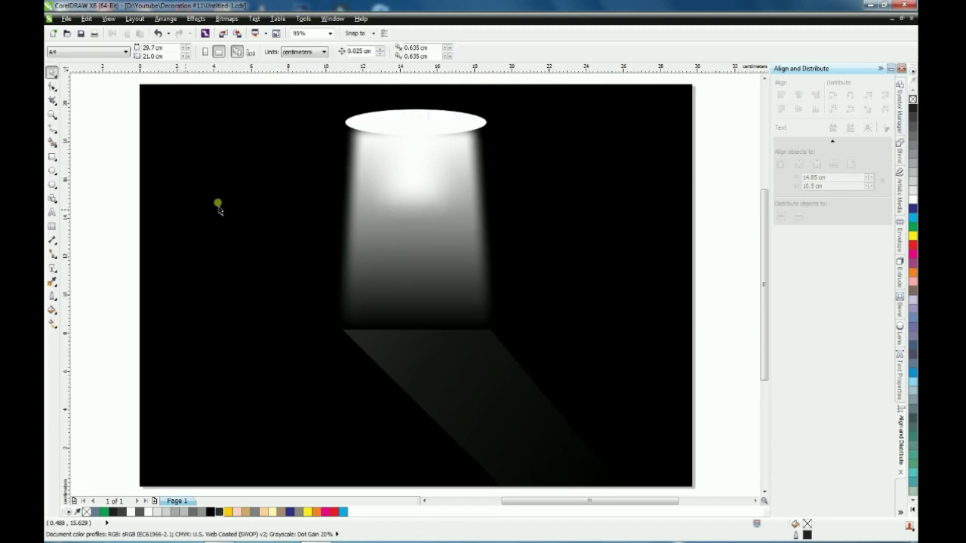
left_click(51, 171)
left_click_drag(240, 308, 615, 434)
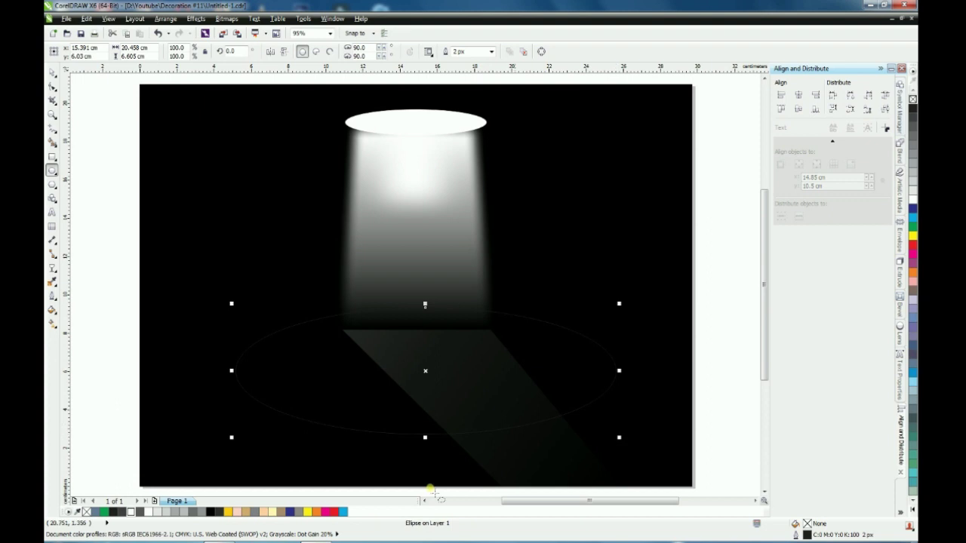
left_click(134, 512)
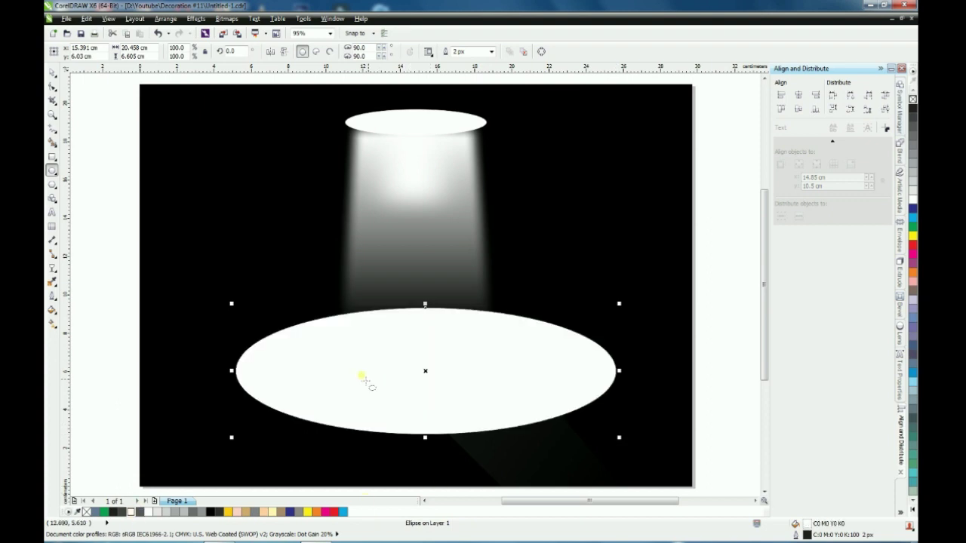
right_click(913, 101)
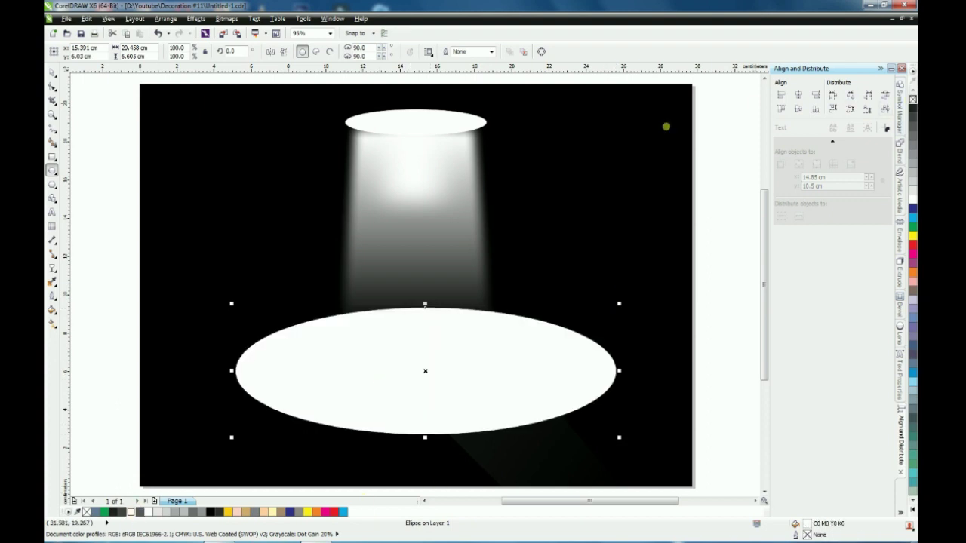
- Convert the wide lower ellipse to a 96 dpi CMYK bitmap and preview a Gaussian blur of 100 pixels on it
left_click(225, 19)
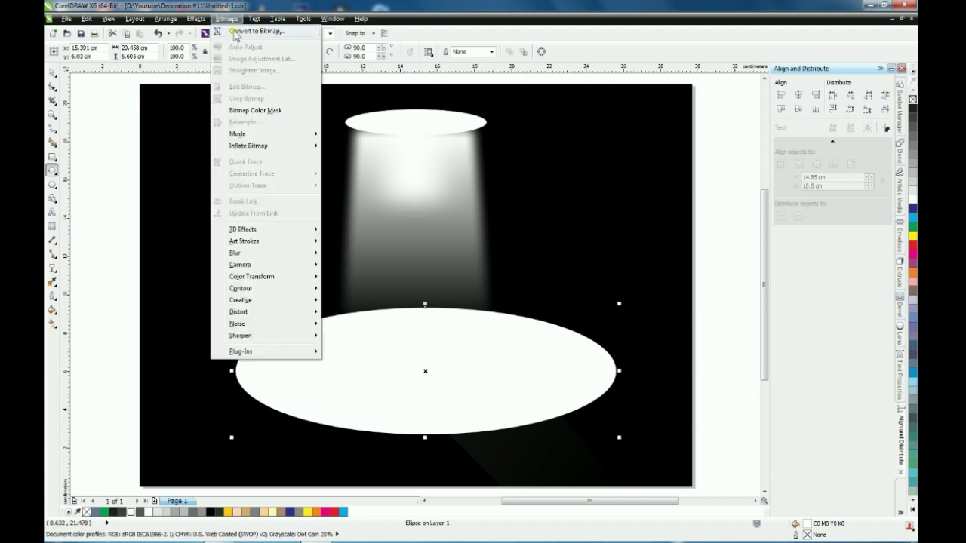
left_click(235, 30)
left_click(458, 249)
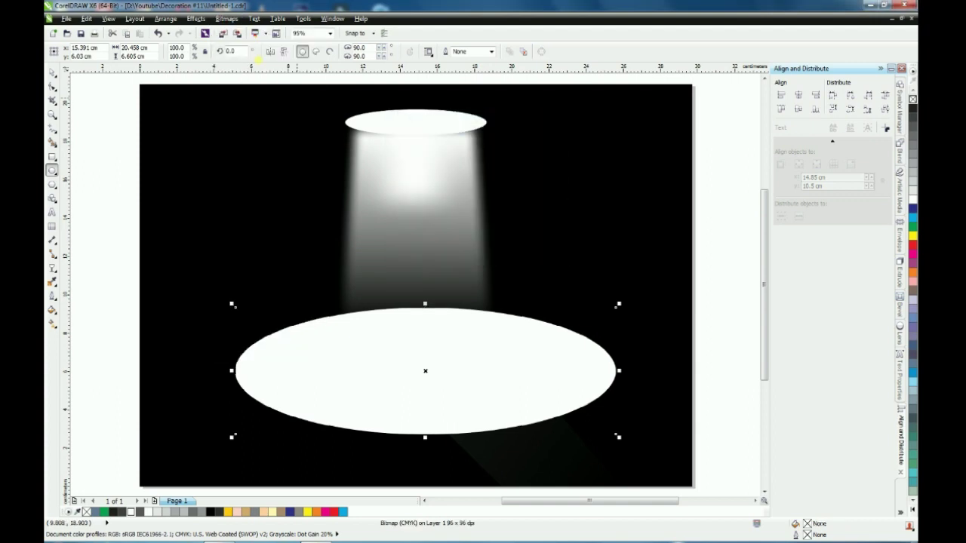
left_click(226, 19)
mouse_move(251, 258)
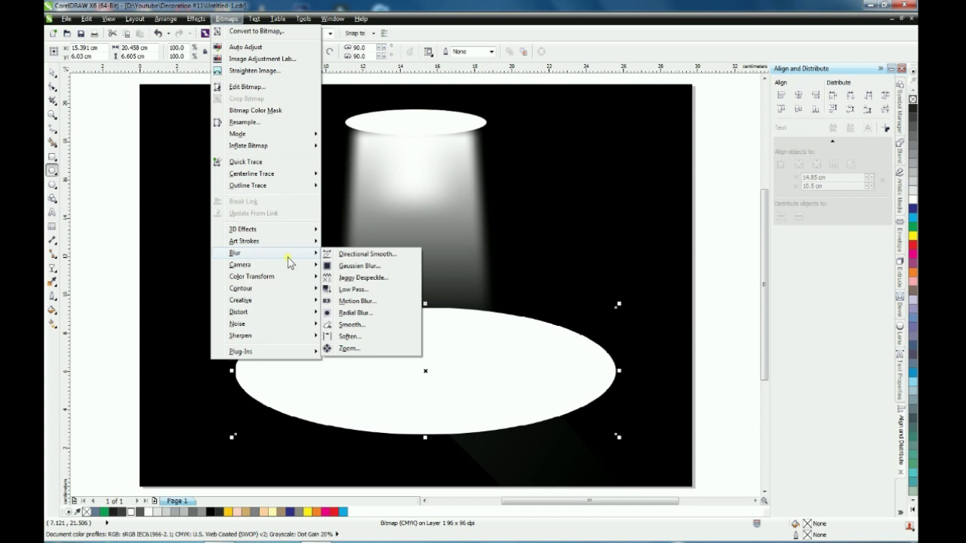
left_click(402, 269)
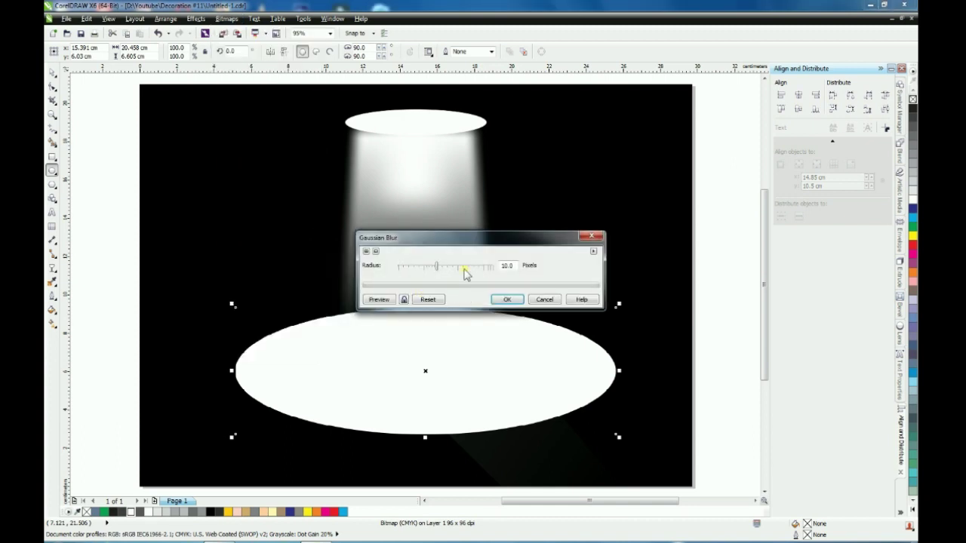
left_click(483, 269)
left_click(379, 300)
left_click_drag(464, 243, 566, 123)
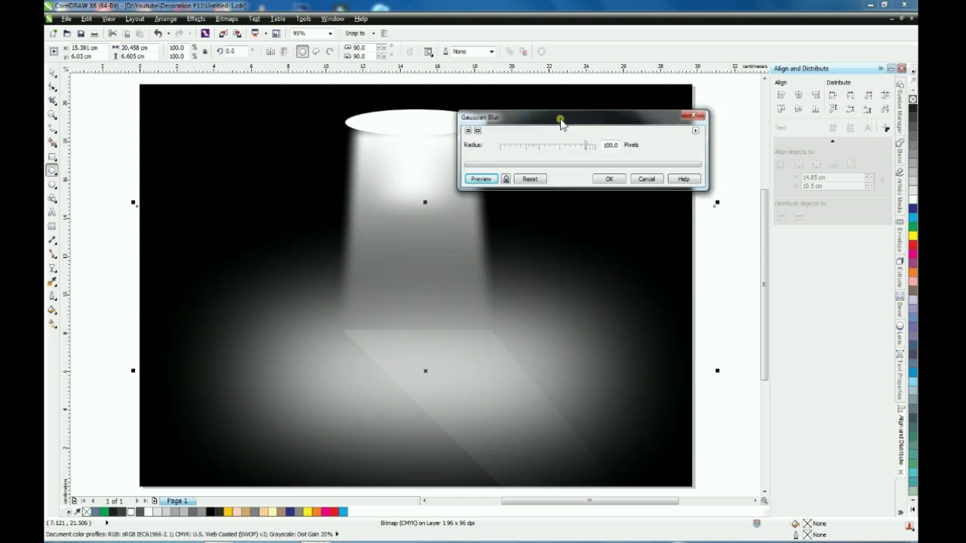
- Try Gaussian blur radii of 115, 150, 140 and 135 pixels on the lower ellipse bitmap
left_click_drag(586, 147, 589, 146)
left_click(481, 180)
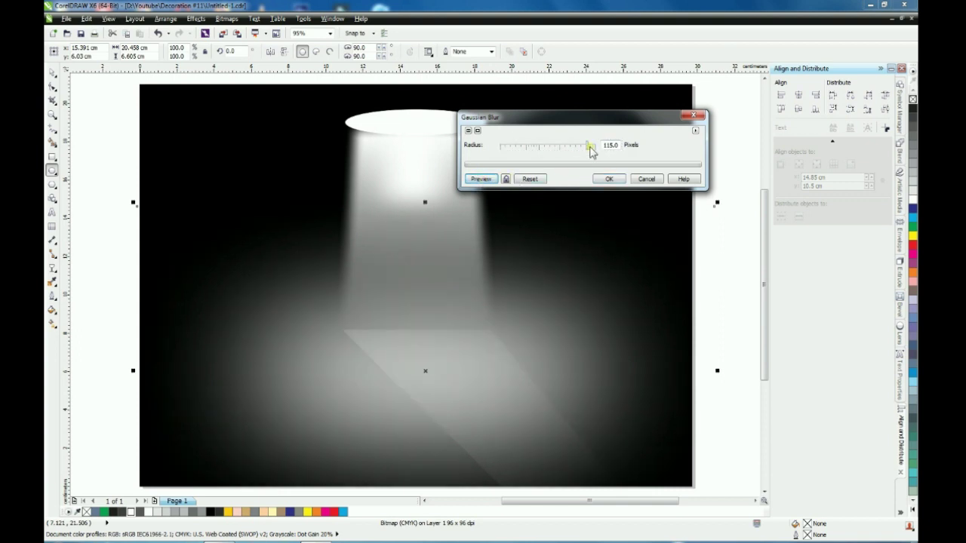
left_click_drag(591, 150, 593, 151)
left_click(485, 179)
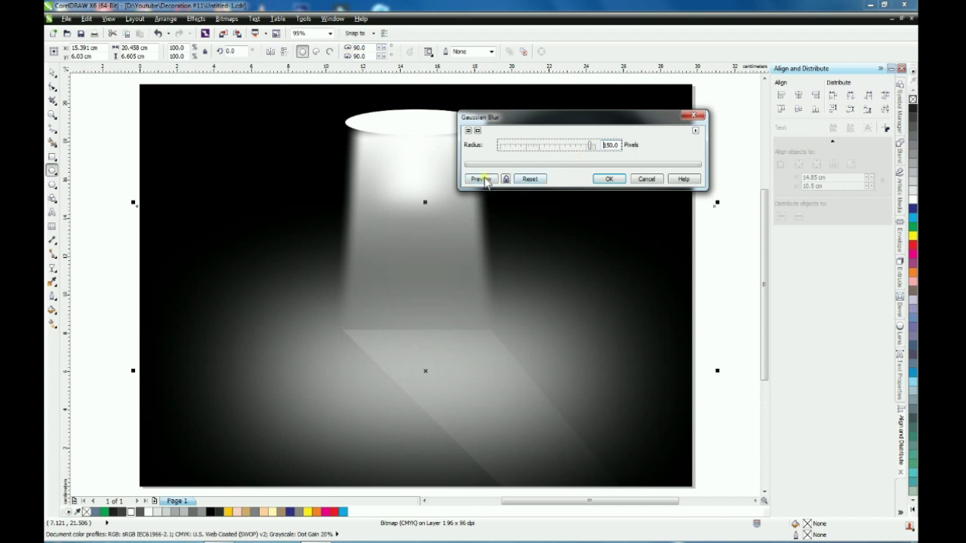
left_click_drag(588, 146, 587, 147)
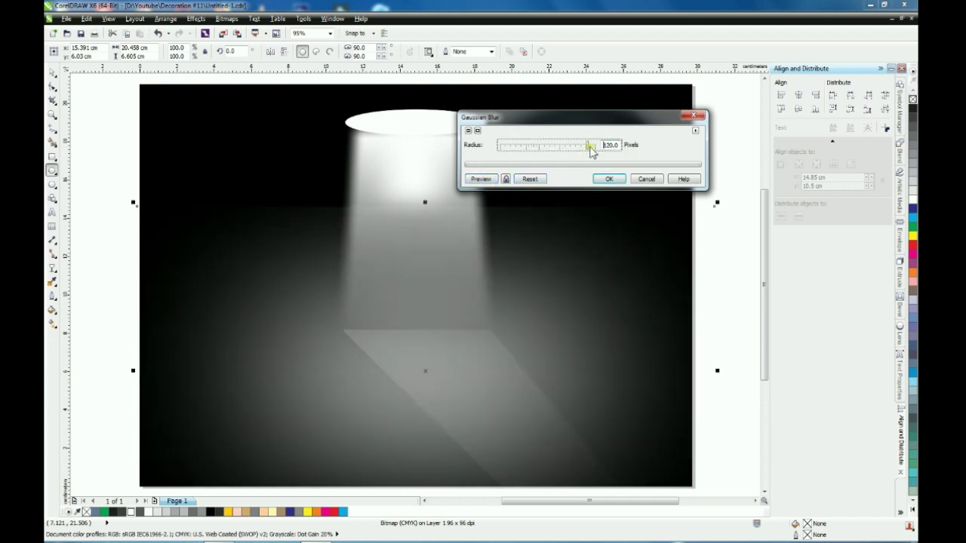
left_click_drag(589, 147, 590, 146)
left_click(490, 179)
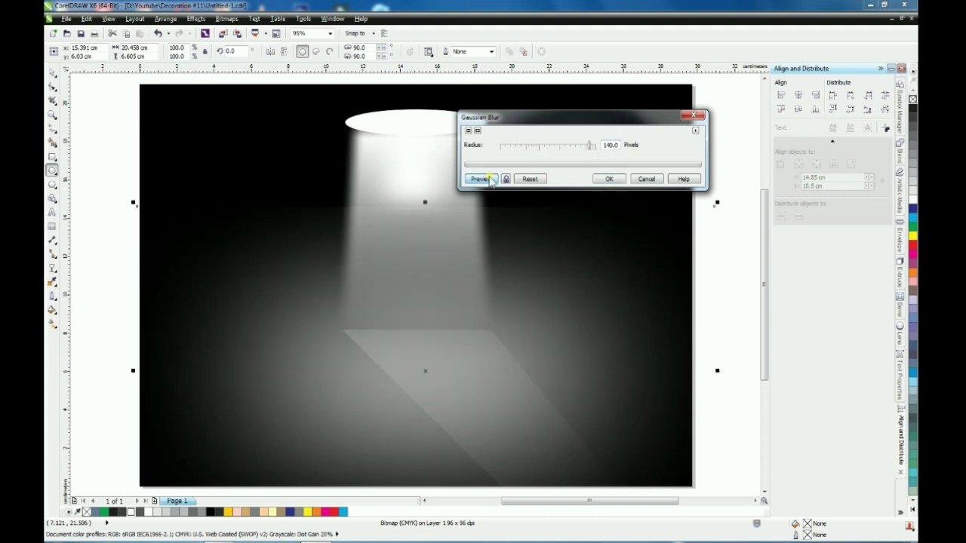
left_click(589, 148)
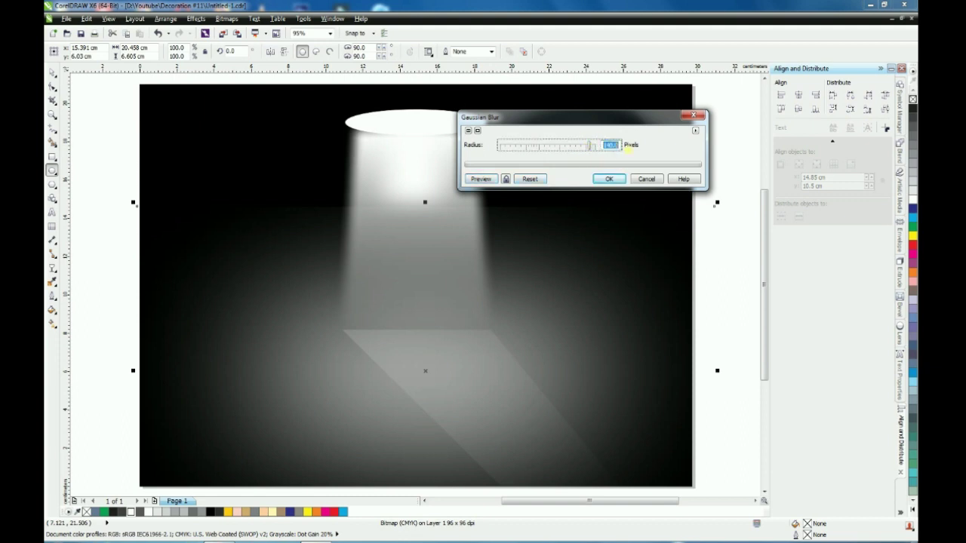
type("1")
left_click(483, 180)
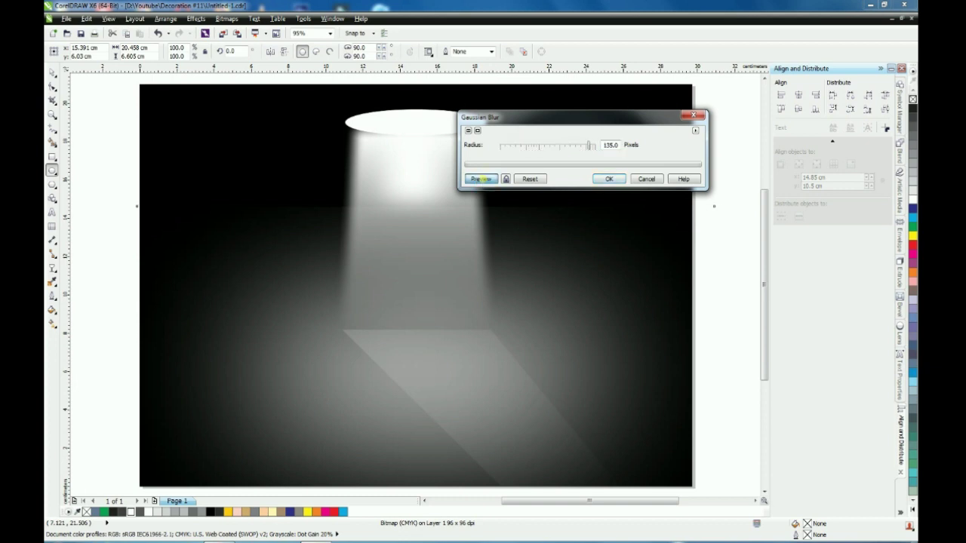
- Set the blur radius to 130 pixels, apply it to the lower ellipse bitmap and deselect it
left_click(614, 148)
type("0")
left_click(481, 179)
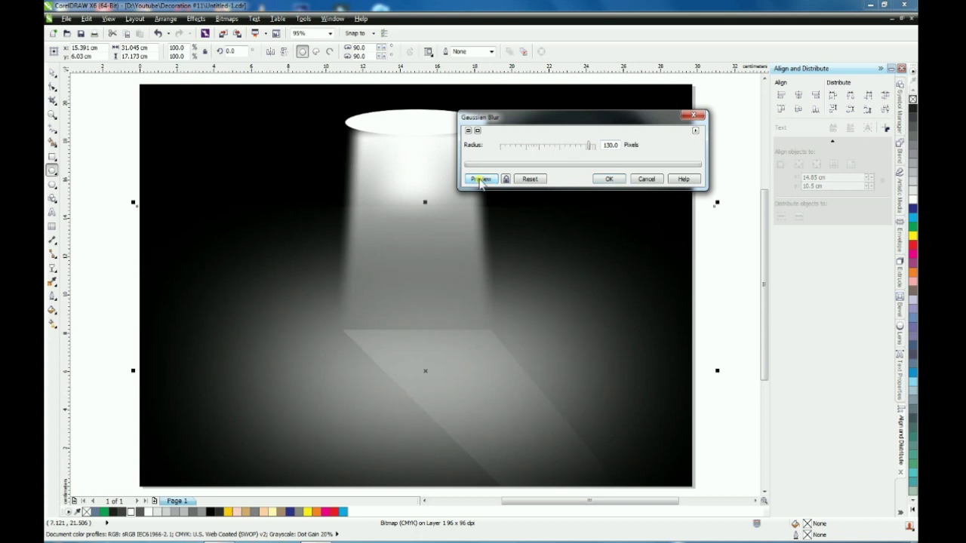
left_click(609, 179)
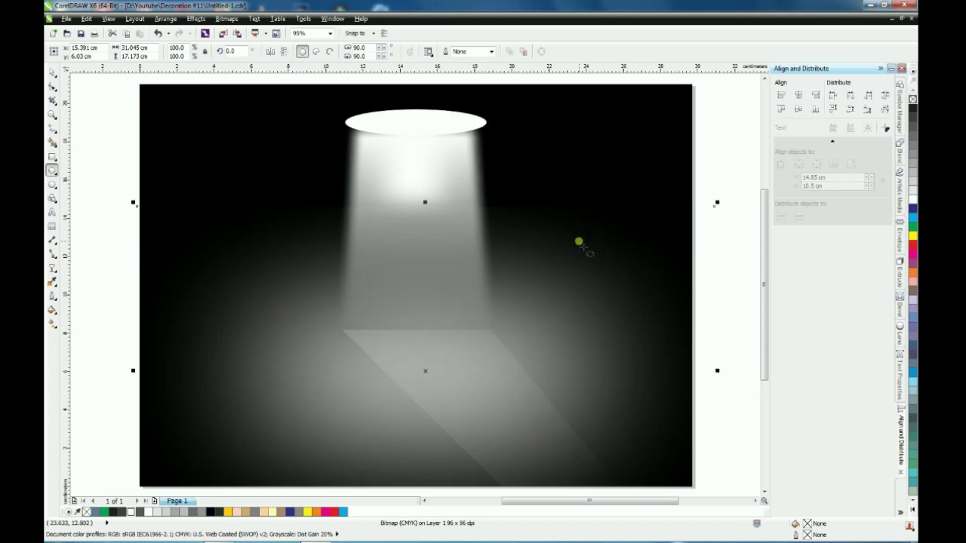
key("F4")
left_click(52, 74)
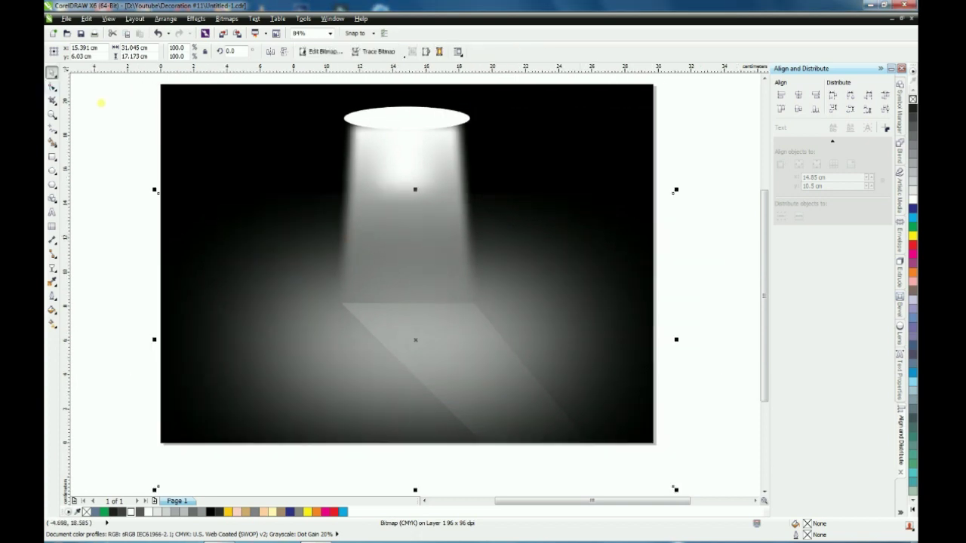
left_click(140, 117)
- Draw a page-wide rectangle about 0.9 cm tall at the beam's base and lower it to straddle the cast shape's upper edge
key("shift+F4")
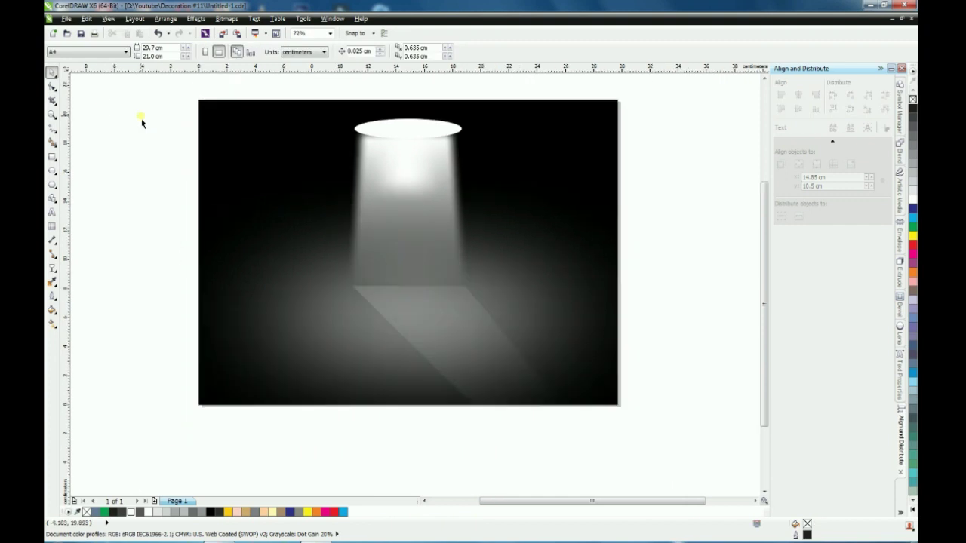
left_click(52, 159)
left_click_drag(199, 271, 617, 284)
scroll(408, 284, "up", 4)
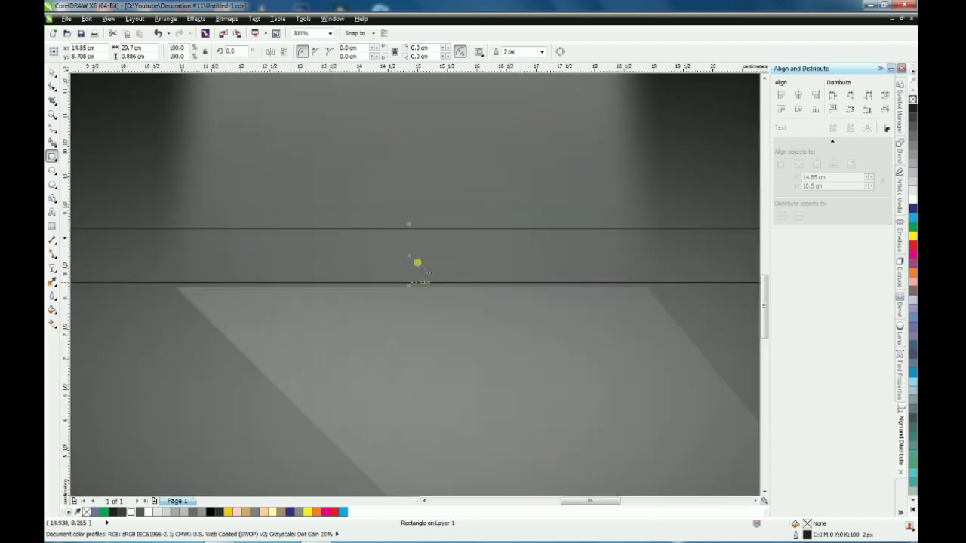
left_click_drag(409, 255, 411, 290)
scroll(345, 276, "down", 4)
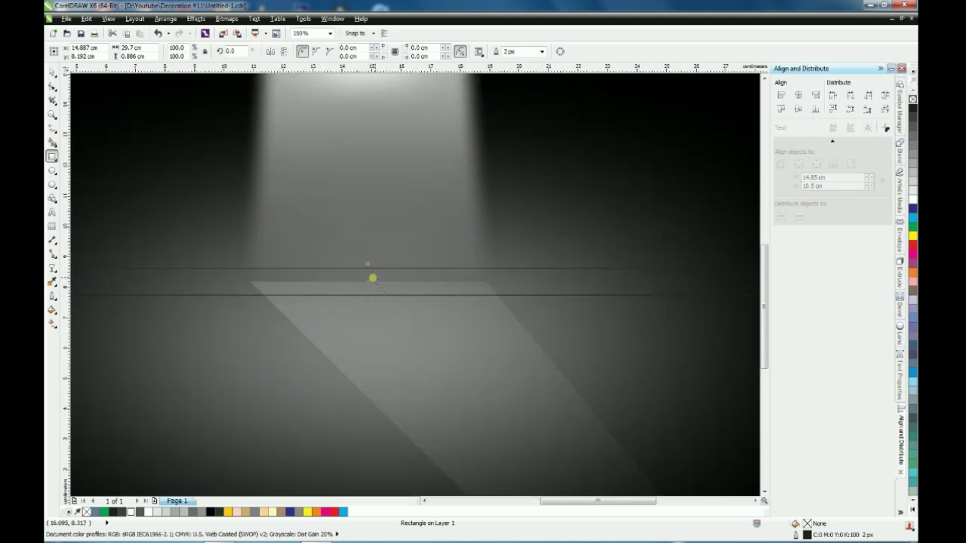
- Fill the thin rectangle with black and no outline, and convert it to a CMYK bitmap with transparent background
left_click(210, 512)
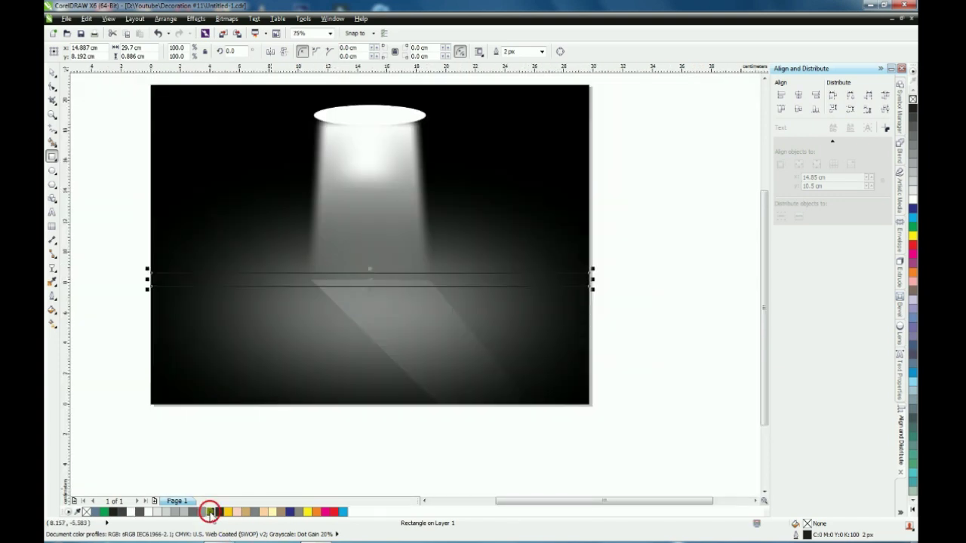
right_click(912, 100)
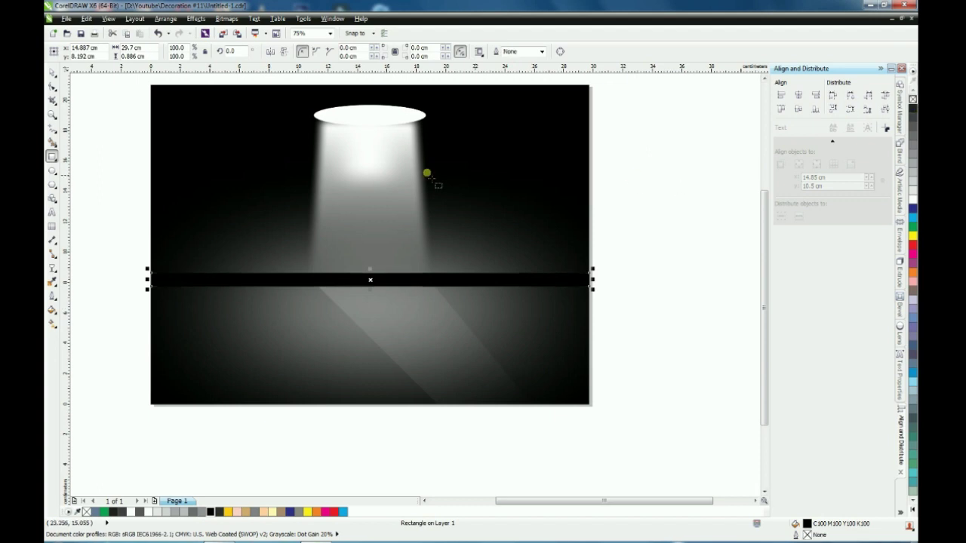
left_click(226, 18)
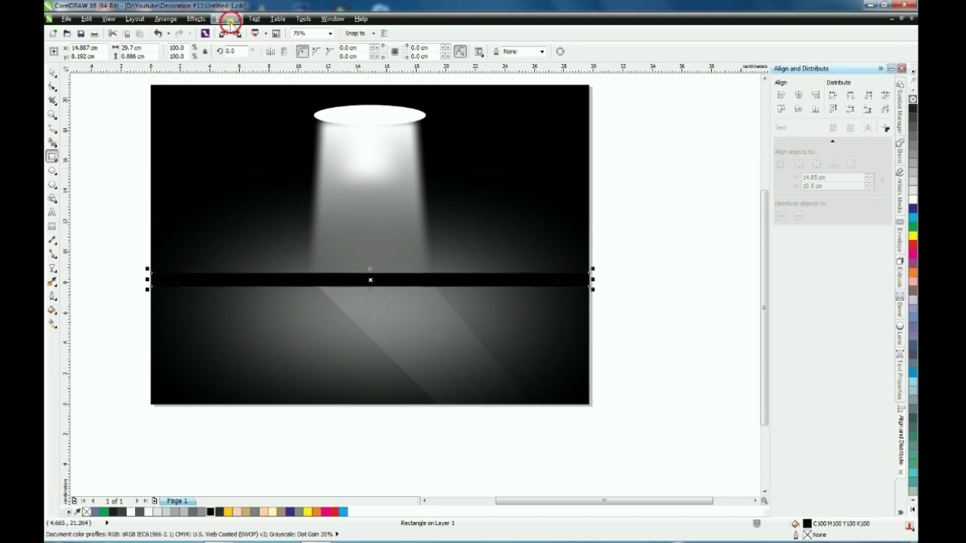
left_click(235, 32)
left_click(455, 251)
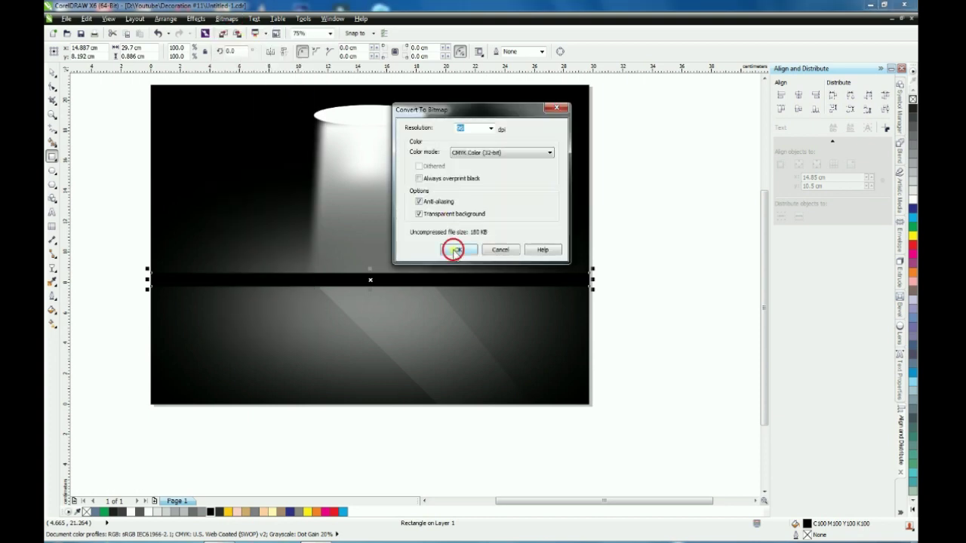
- Apply a Gaussian blur with a 24-pixel radius to the black strip bitmap
left_click(226, 18)
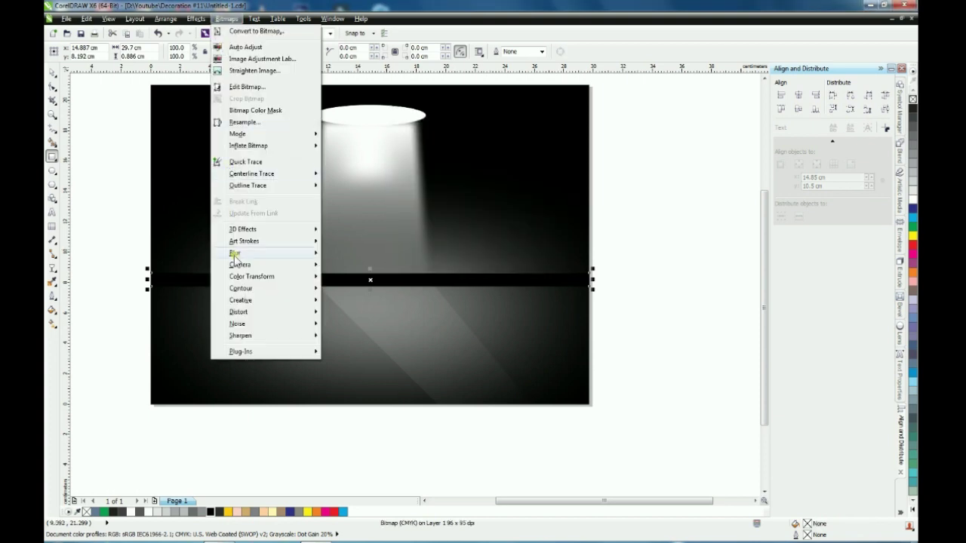
mouse_move(300, 257)
left_click(343, 266)
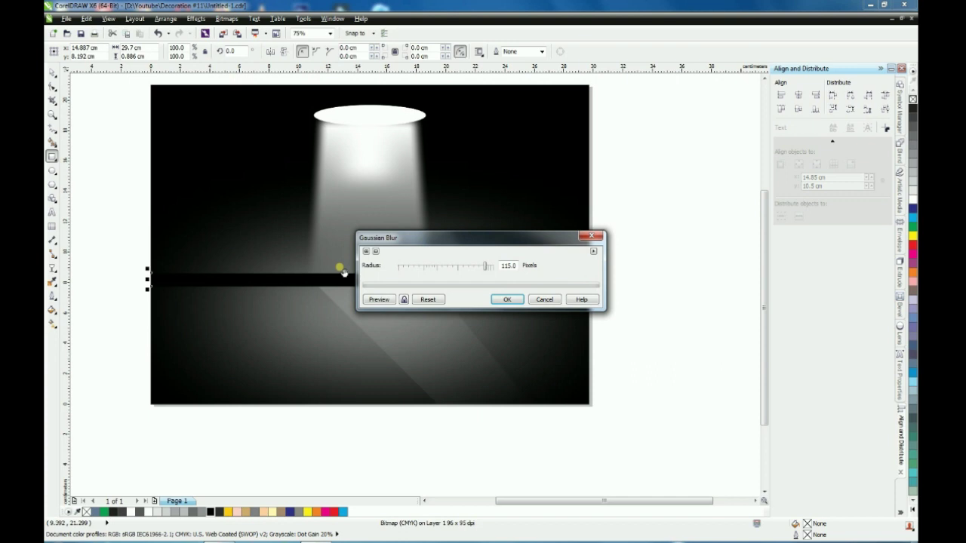
left_click(436, 269)
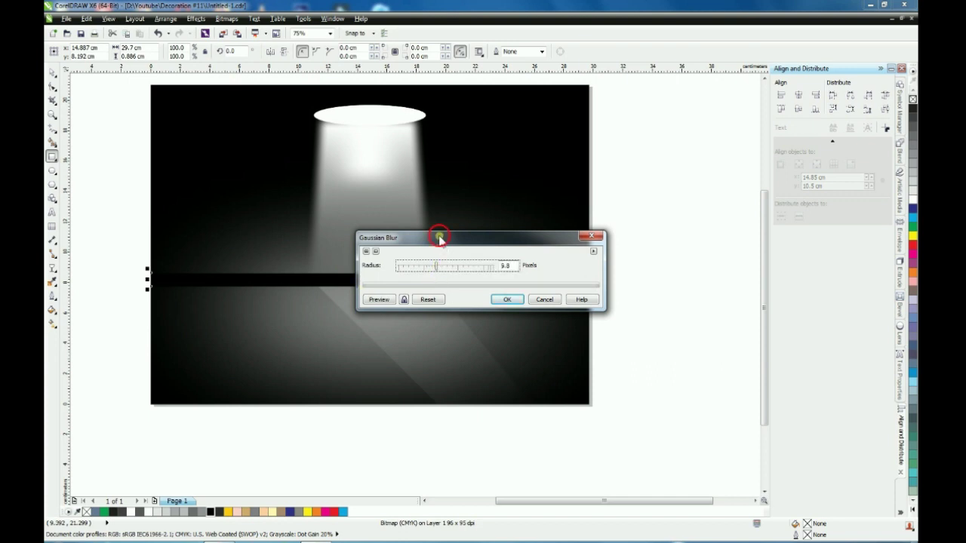
left_click_drag(437, 237, 502, 137)
left_click(444, 200)
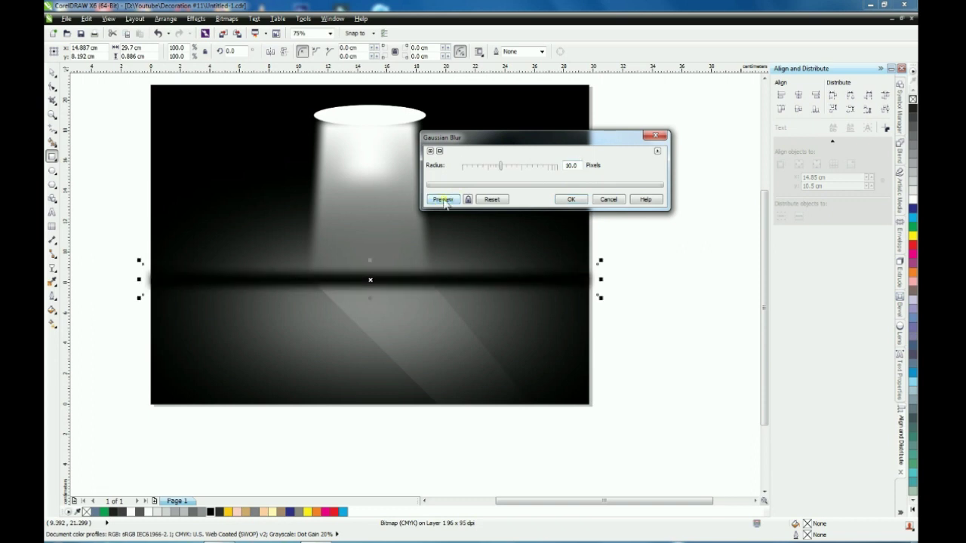
mouse_move(511, 166)
left_mouse_down()
mouse_move(521, 172)
mouse_move(510, 173)
left_mouse_up()
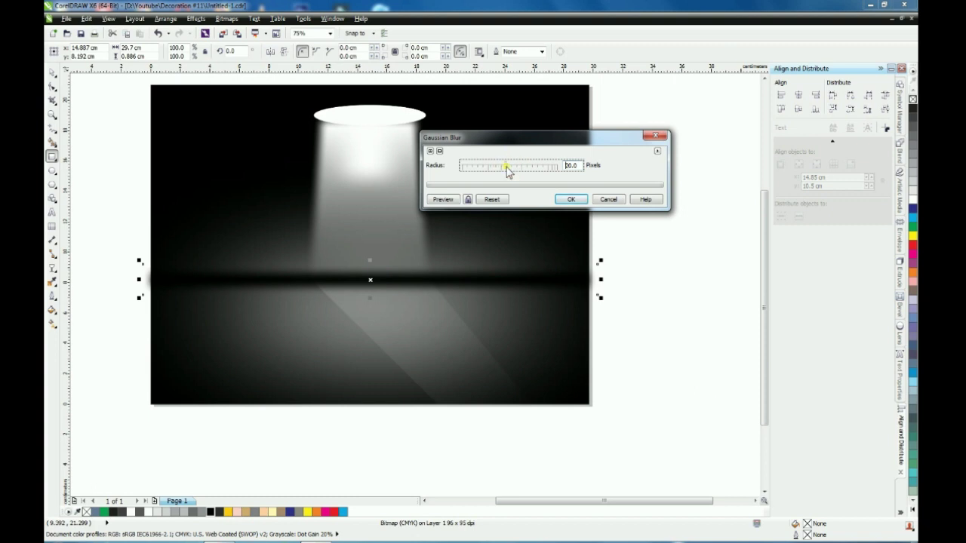
left_click(445, 199)
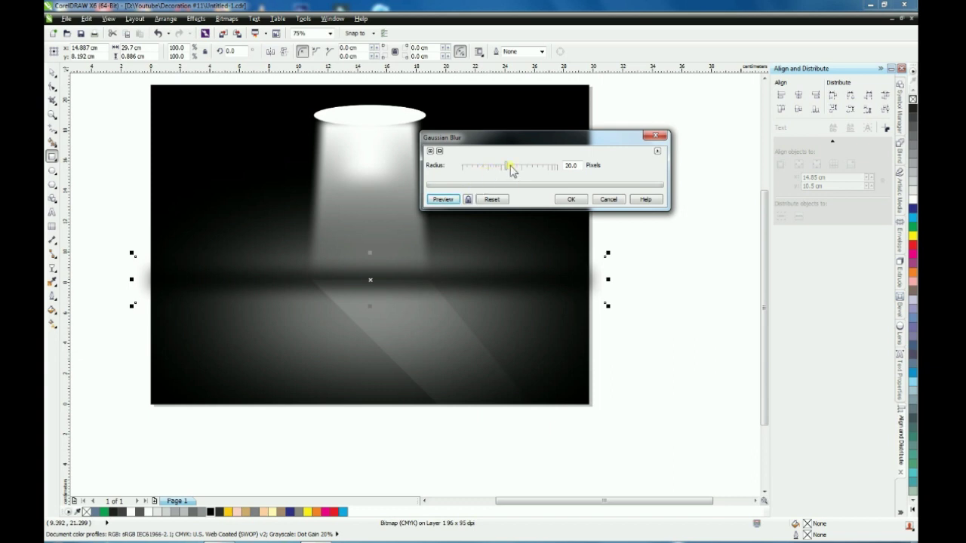
left_click_drag(509, 167, 511, 168)
left_click(444, 199)
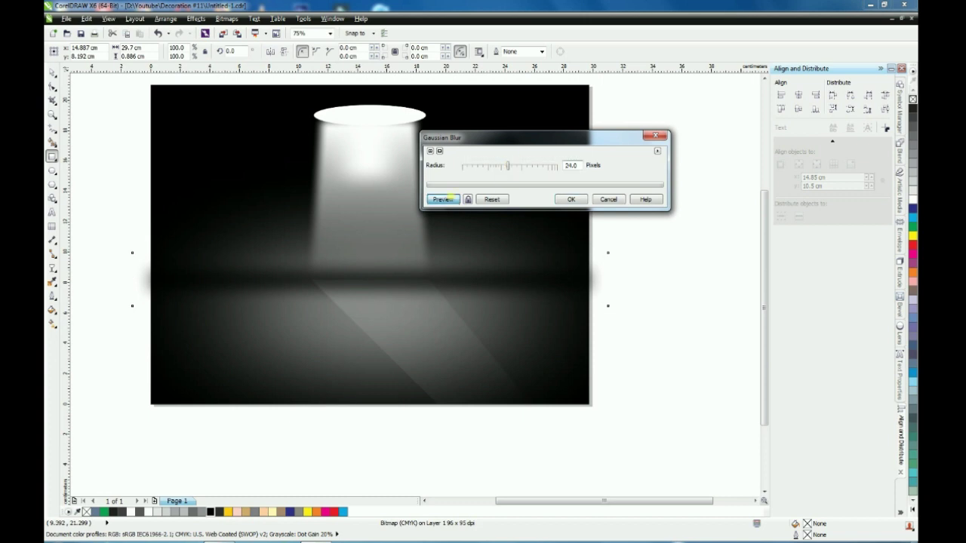
left_click(569, 199)
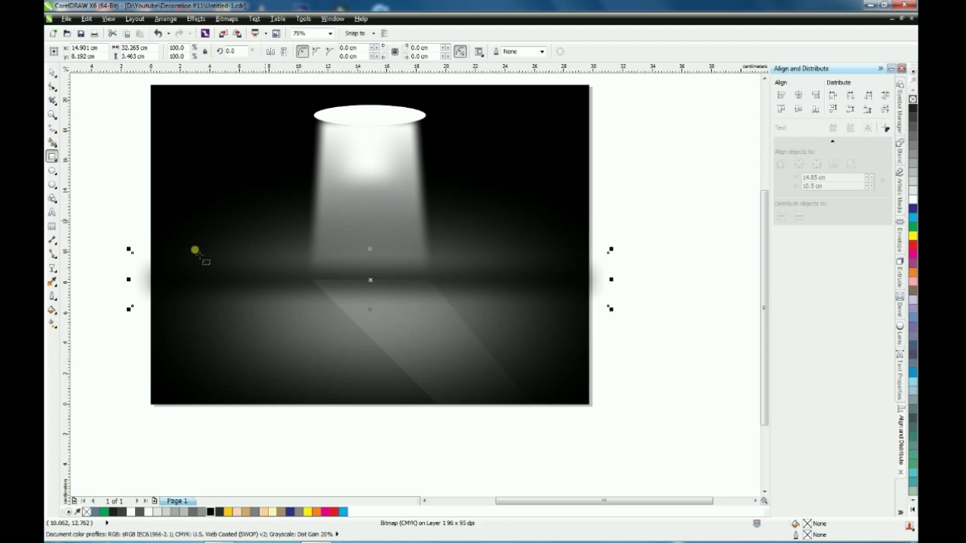
- Add a vertical linear transparency to the blurred black strip, fading from opaque near its upper edge to clear near its lower edge
left_click(51, 268)
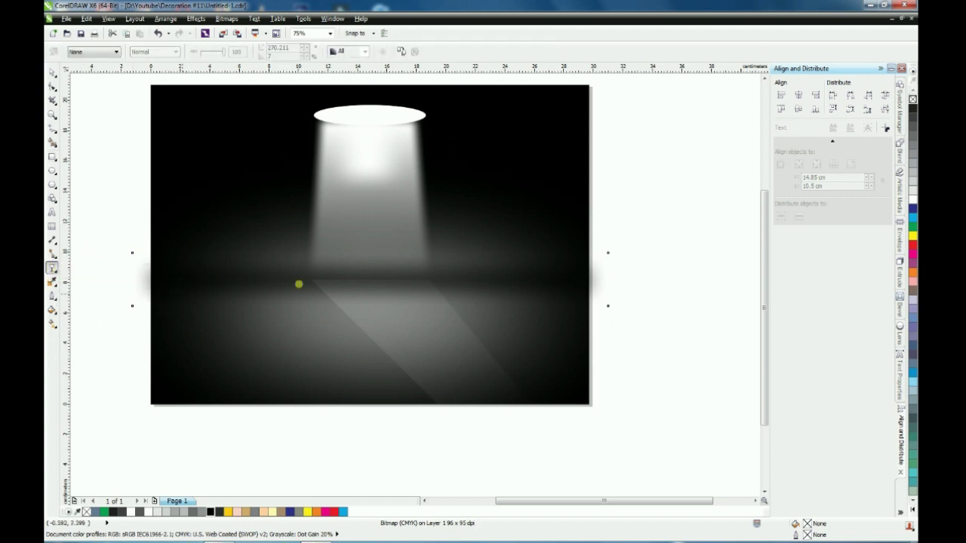
left_click_drag(371, 260, 370, 298)
scroll(370, 296, "up", 2)
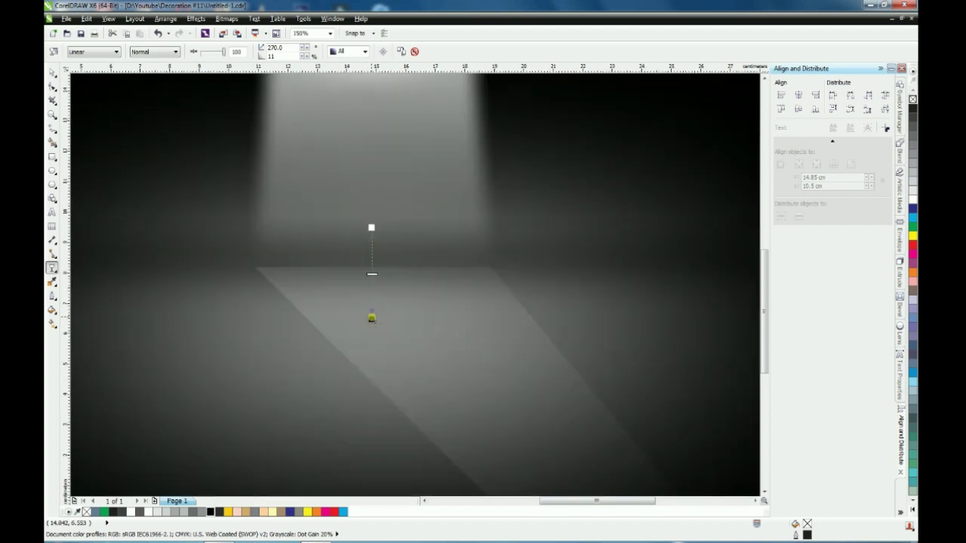
- Reverse the black strip's linear transparency to 90 degrees, with its opaque end just above the cast shape and the clear end below
left_click_drag(370, 317, 349, 188)
left_click_drag(373, 231, 350, 312)
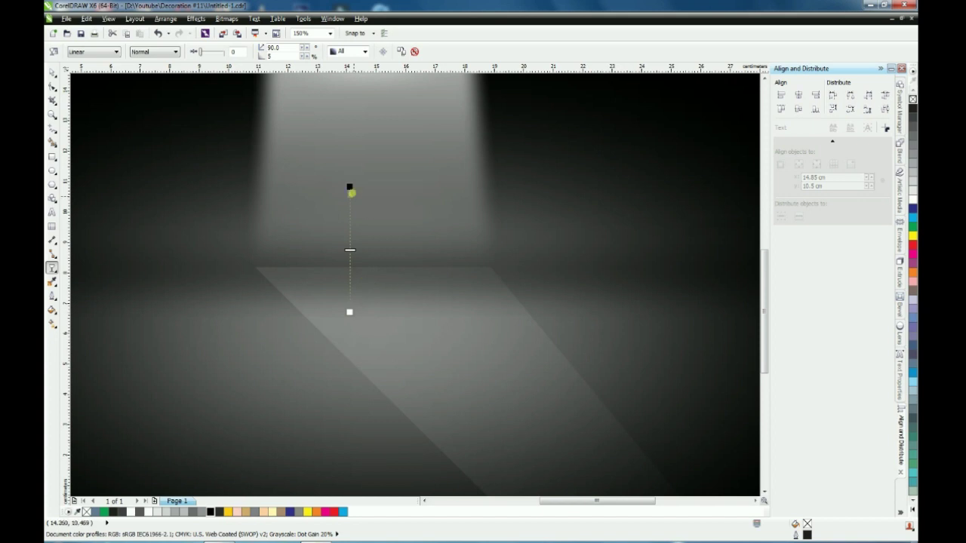
left_click_drag(350, 190, 351, 258)
left_click_drag(351, 313, 350, 304)
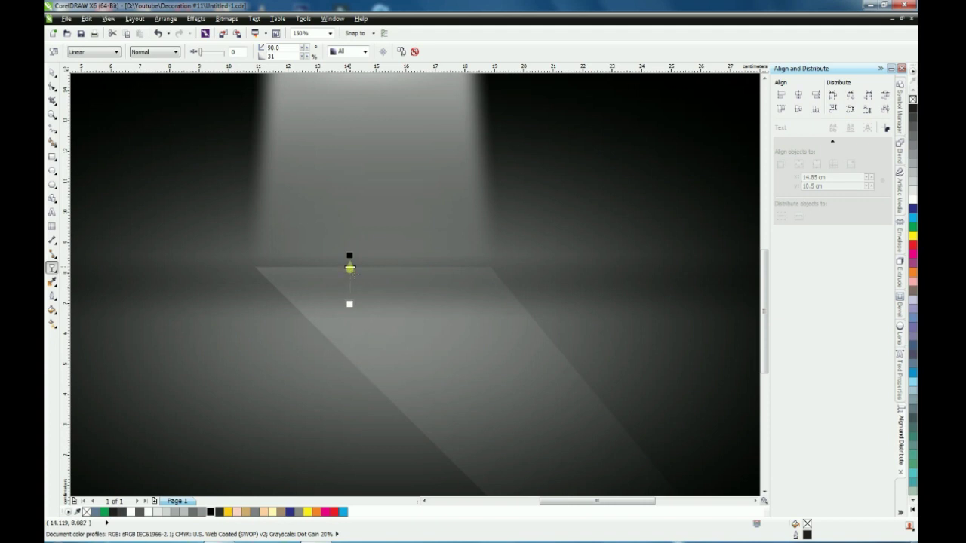
left_click(350, 259)
left_click_drag(350, 304, 349, 312)
left_click_drag(351, 260, 350, 244)
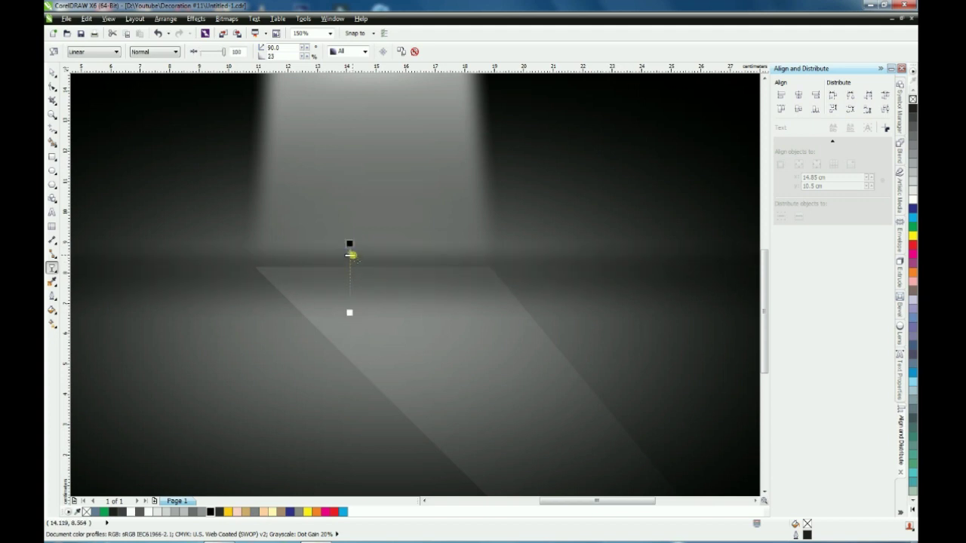
- Lengthen the black strip's transparency fade by moving its clear end farther down the floor and slightly lowering its opaque end
scroll(384, 297, "down", 4)
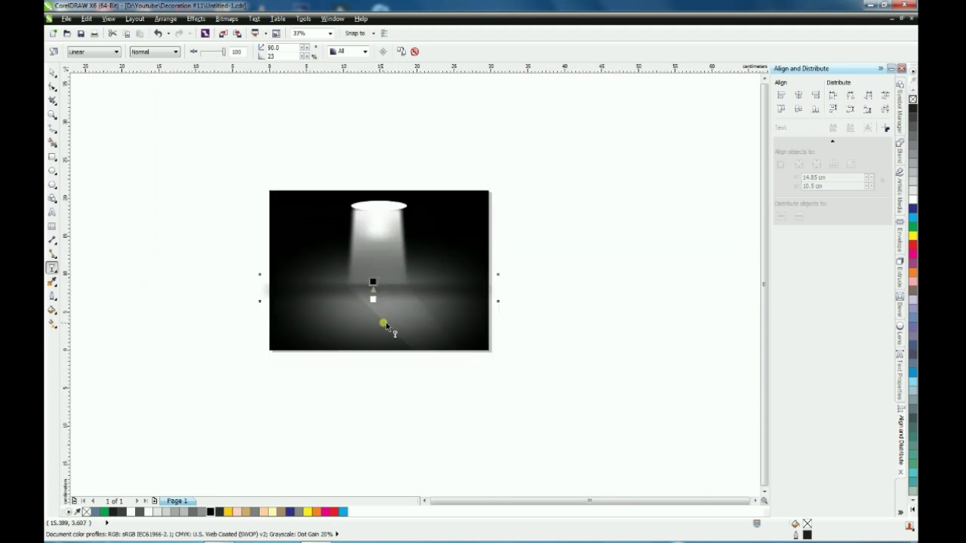
scroll(386, 324, "up", 2)
left_click(368, 312)
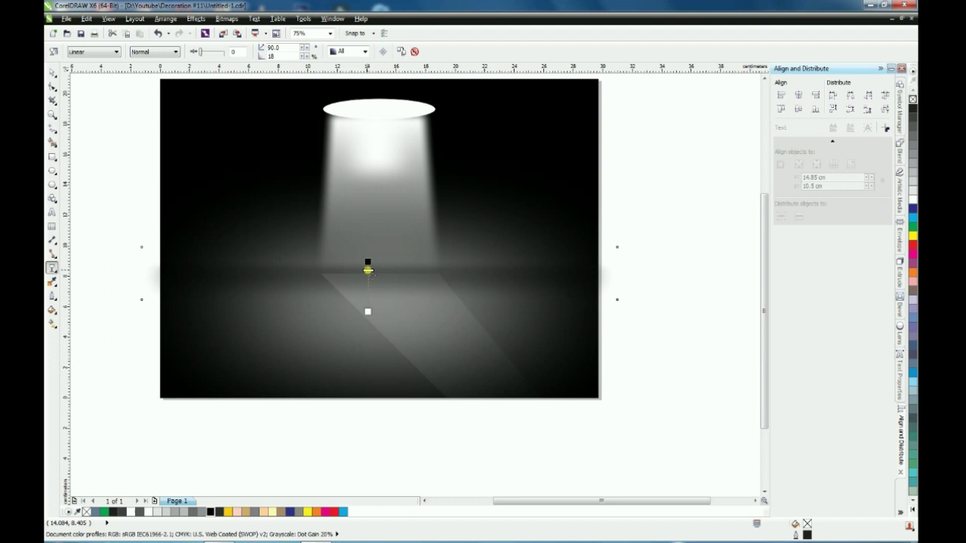
scroll(367, 270, "up", 4)
left_click(372, 272)
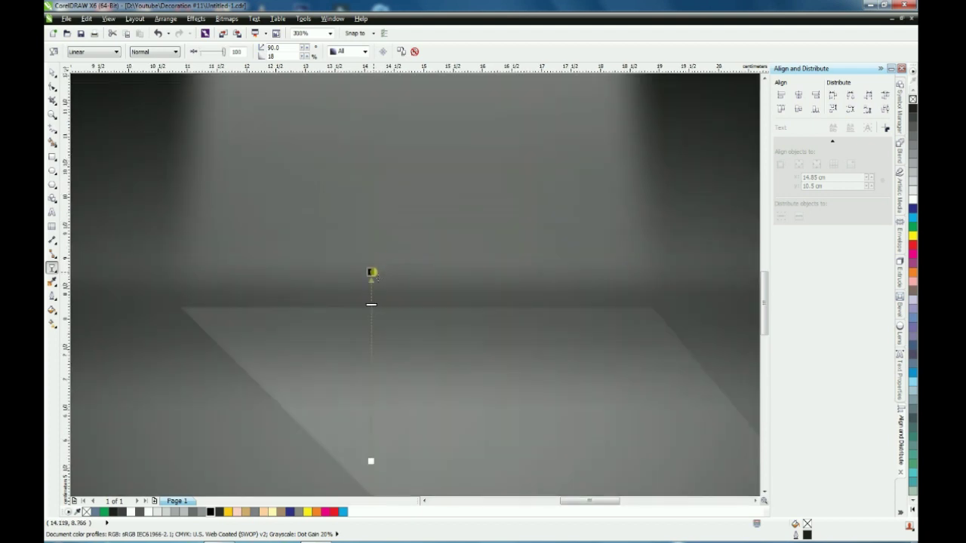
scroll(371, 272, "down", 4)
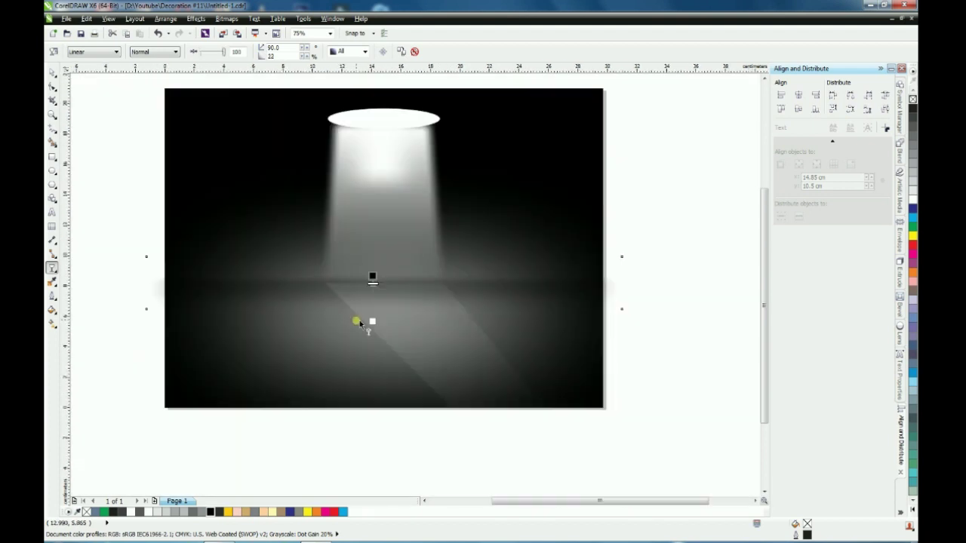
scroll(360, 320, "down", 2)
left_click(52, 72)
left_click(117, 139)
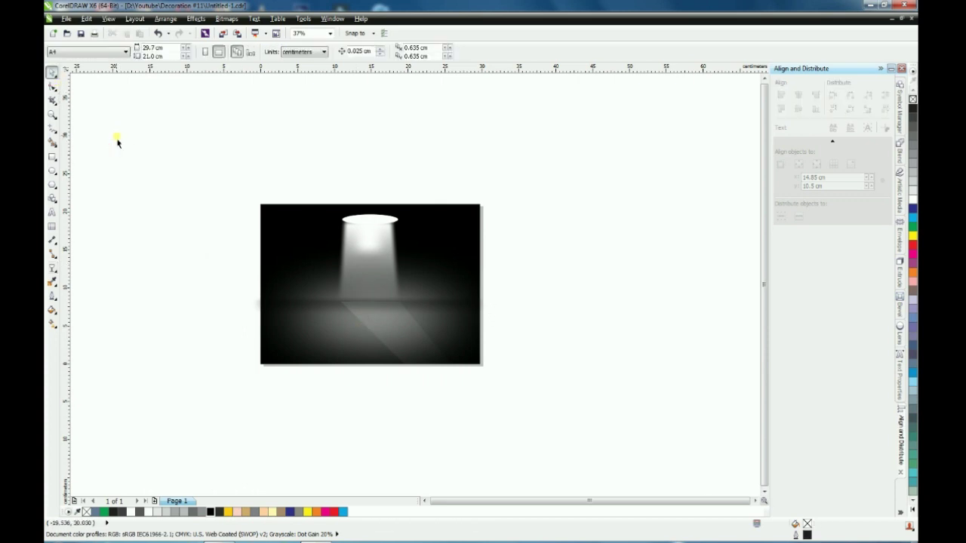
- Stretch the blurred black strip bitmap downward to about 4.5 cm tall
key("F4")
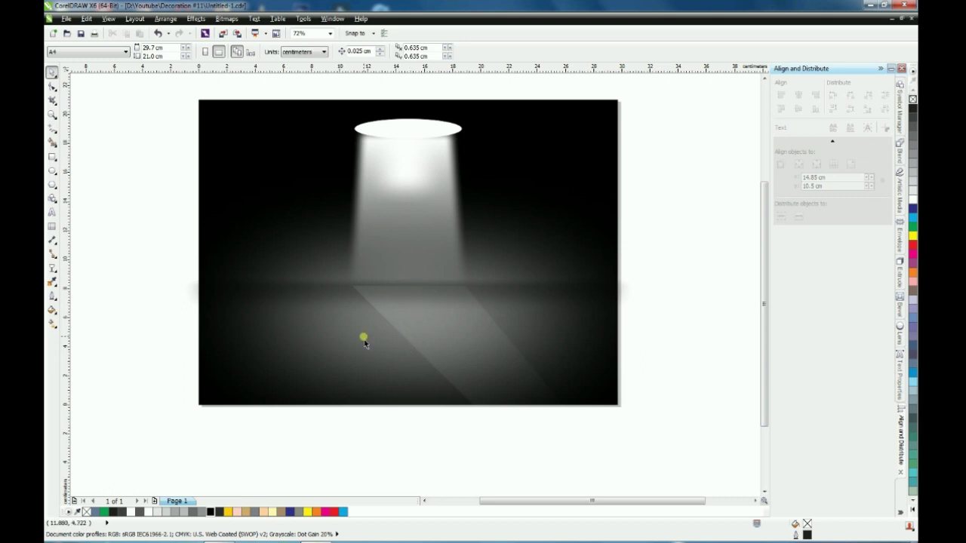
left_click(427, 301)
left_click_drag(409, 315, 410, 321)
left_click(410, 327)
left_click(406, 289)
left_click_drag(408, 318, 427, 348)
scroll(420, 307, "up", 2)
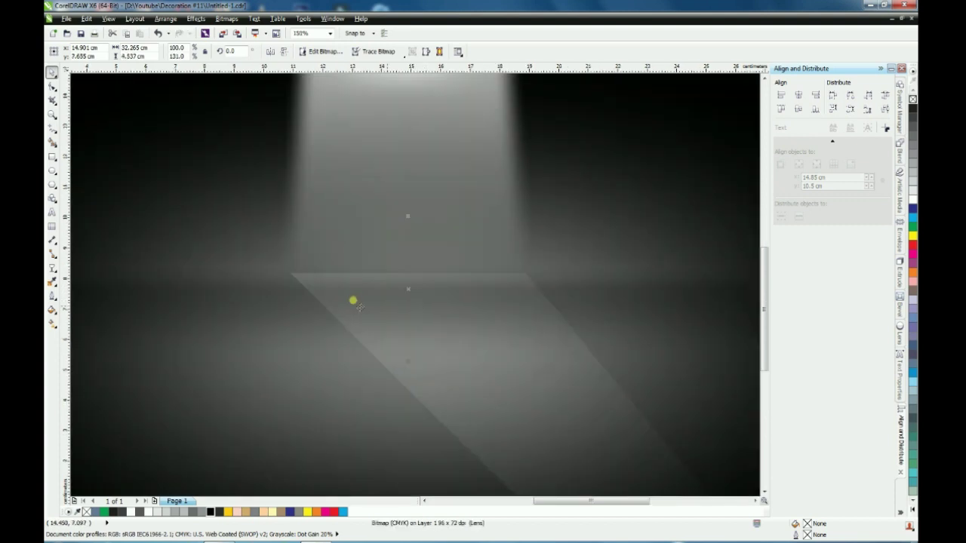
- Raise the opaque end of the strip's linear transparency to slightly above the cast shape's upper edge, with an edge pad of about 15%
left_click(52, 268)
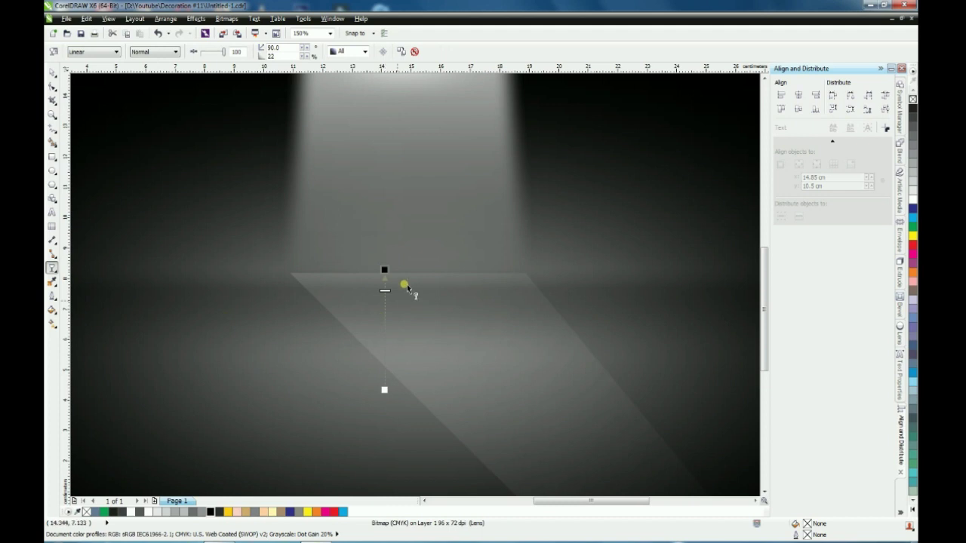
left_click_drag(383, 269, 384, 244)
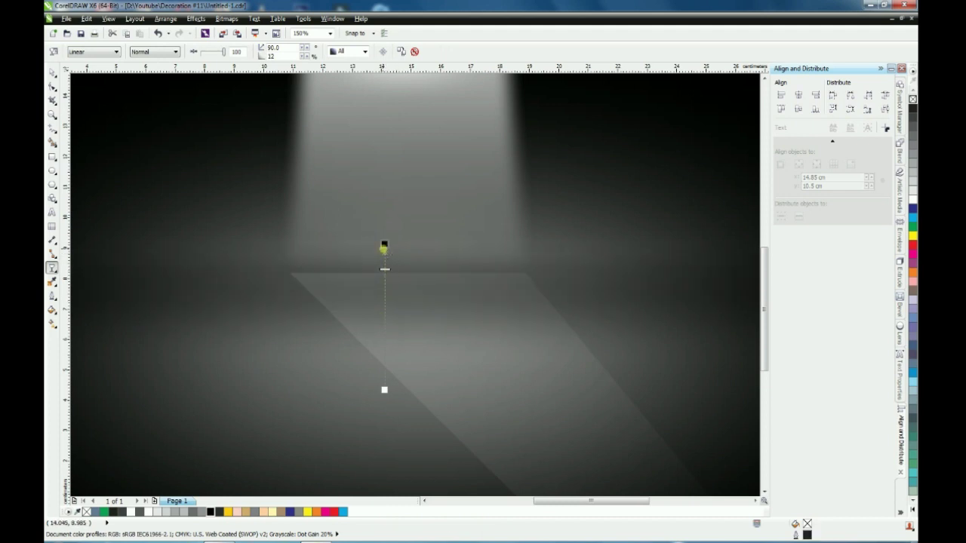
left_click_drag(384, 249, 384, 253)
scroll(384, 274, "up", 2)
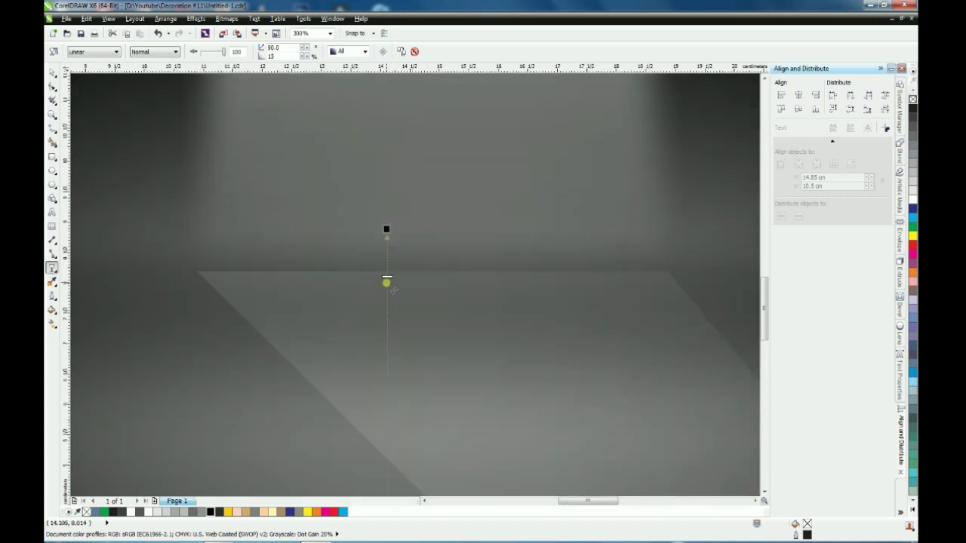
scroll(407, 306, "down", 4)
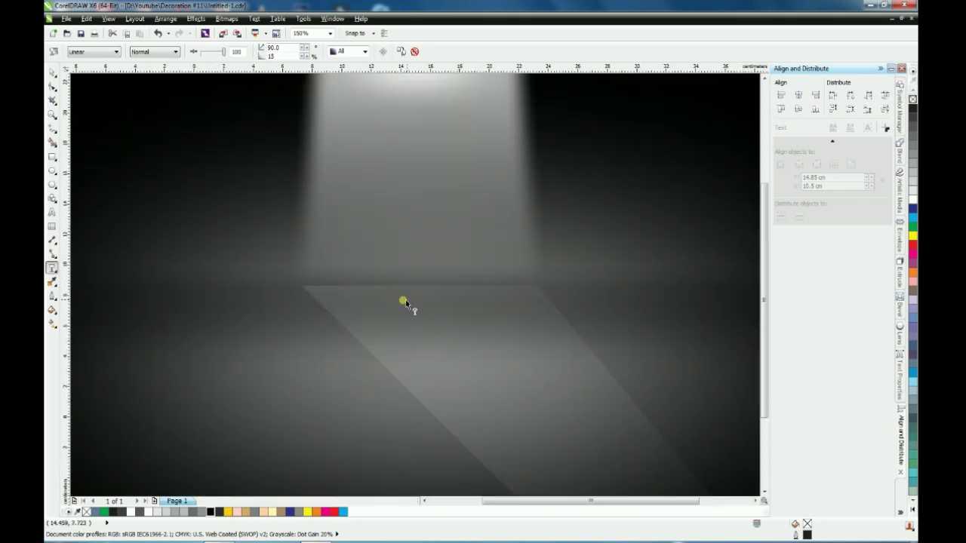
scroll(347, 319, "down", 2)
left_click(51, 74)
left_click(111, 137)
key("F4")
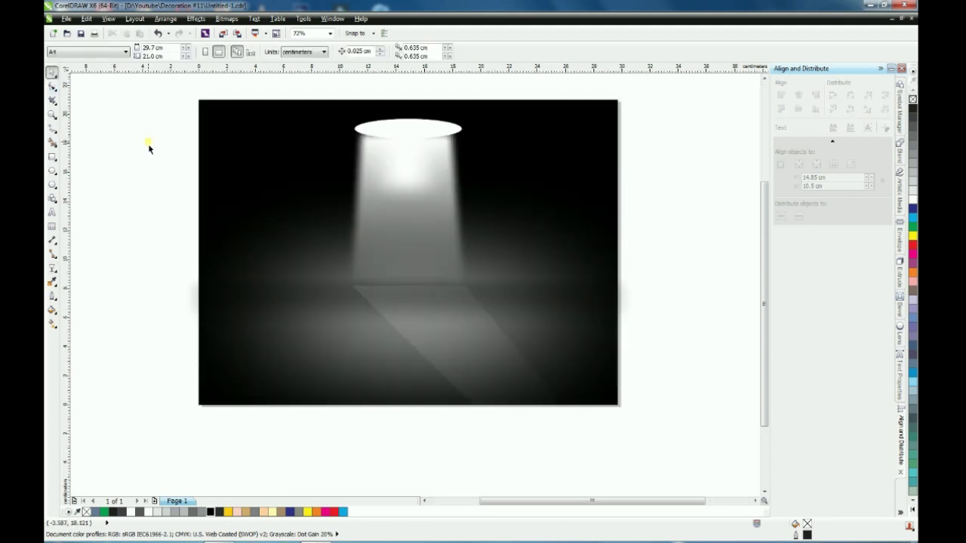
- Shorten the bright glow bitmap beneath the white ellipse to 49.9% vertical scale by raising its lower edge
left_click(423, 193)
left_click(354, 80)
left_click_drag(339, 77, 447, 243)
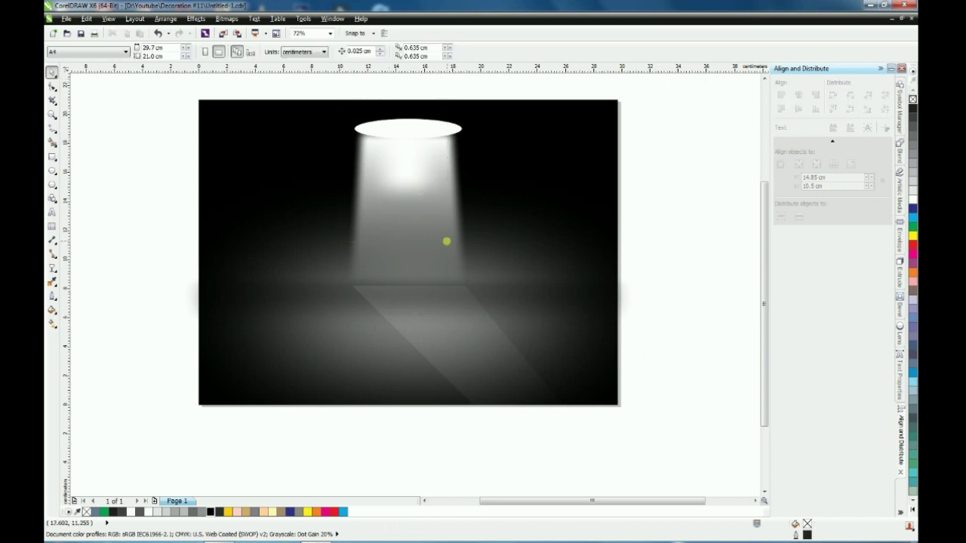
left_click(415, 149)
left_click_drag(410, 212, 413, 196)
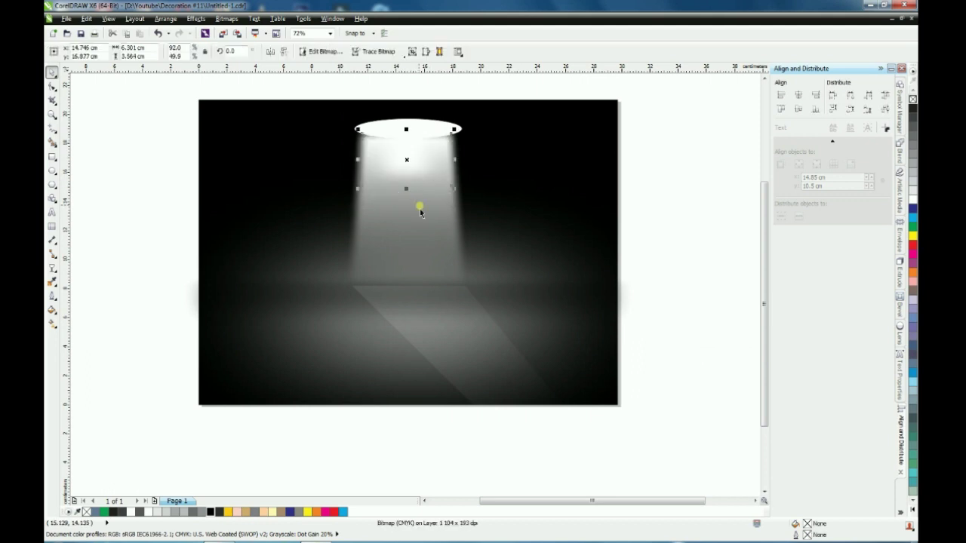
left_click(114, 168)
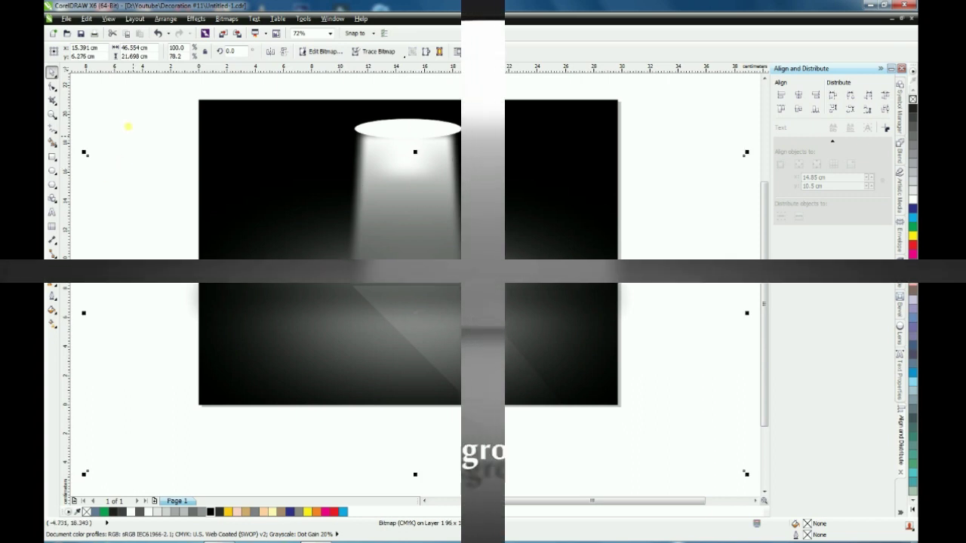